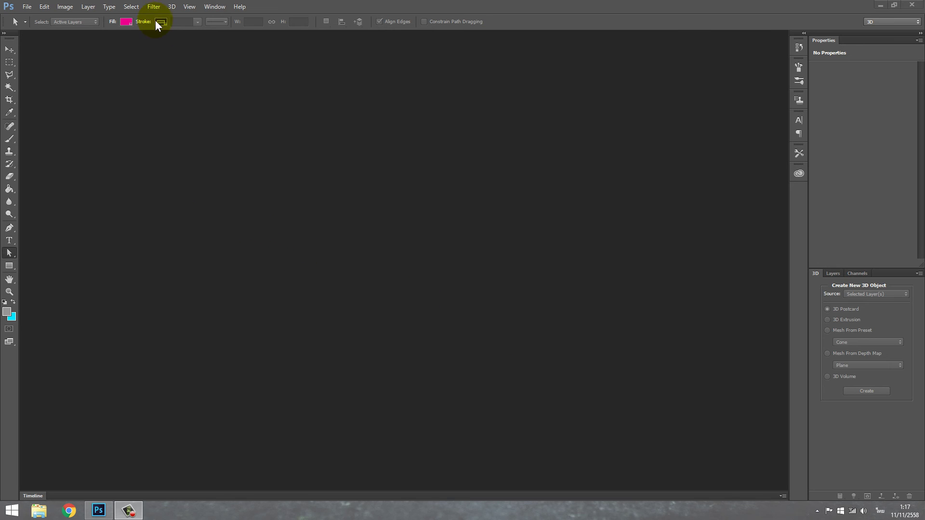
# Create a new document with Width 1280 px, Height 720 px and a white background
pyautogui.click(30, 8)
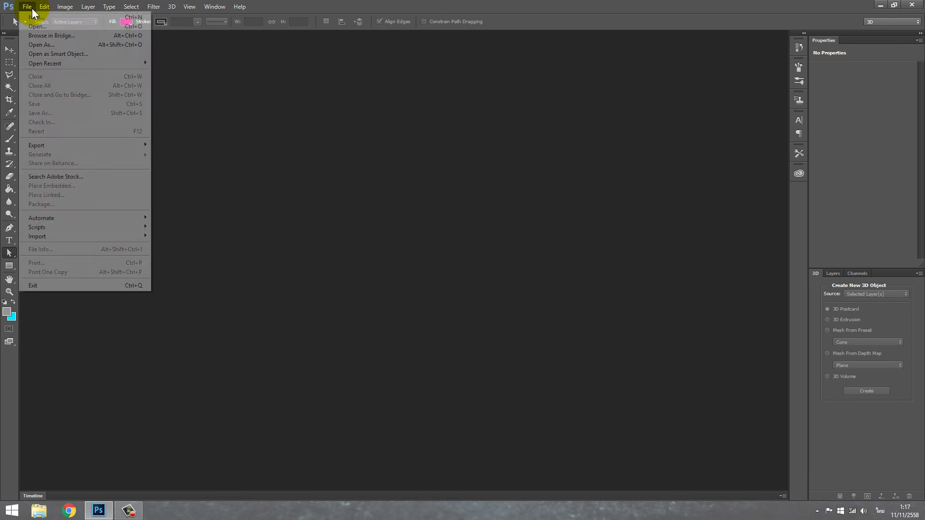
pyautogui.click(55, 17)
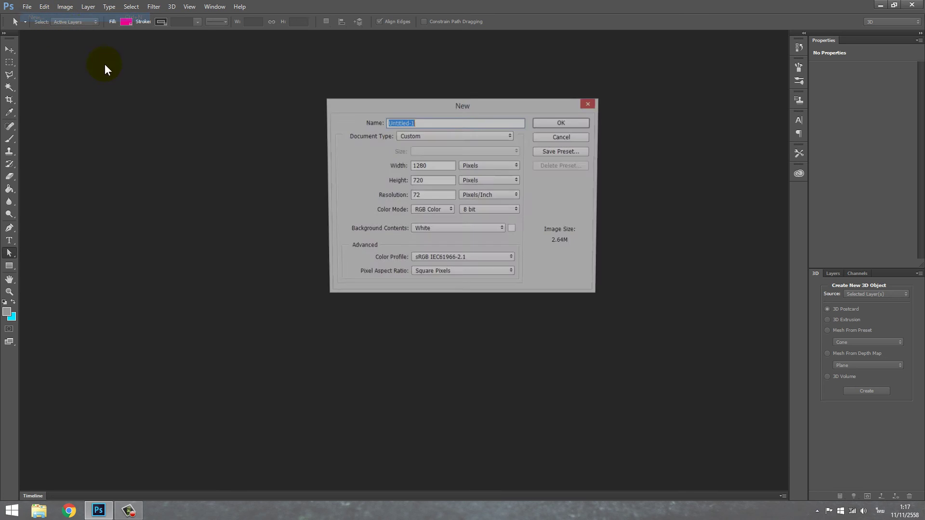
pyautogui.moveTo(495, 105); pyautogui.dragTo(469, 139)
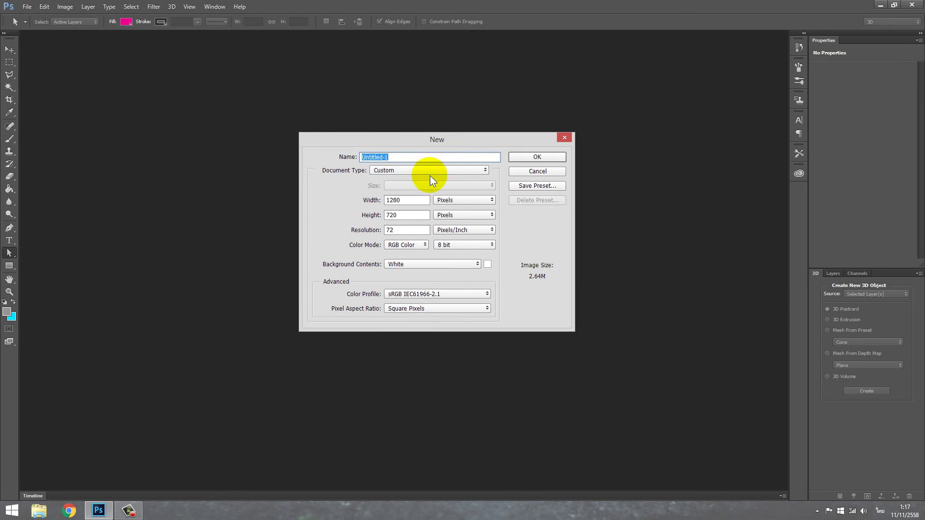
pyautogui.click(405, 200)
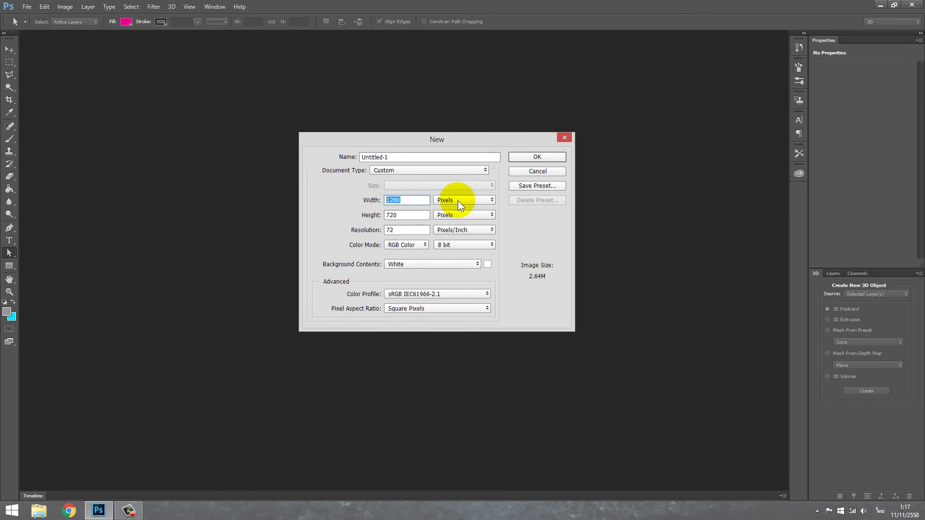
pyautogui.click(407, 200)
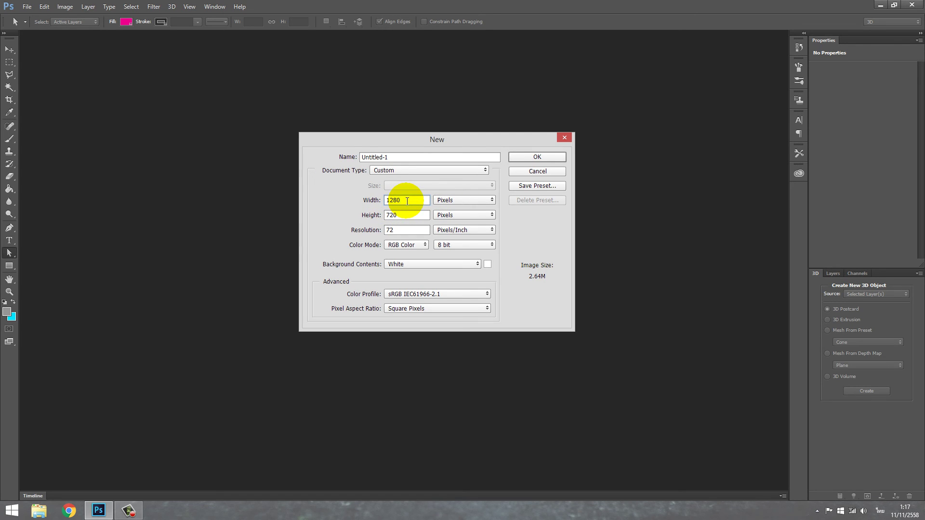
pyautogui.moveTo(407, 200); pyautogui.dragTo(374, 200)
pyautogui.click(406, 215)
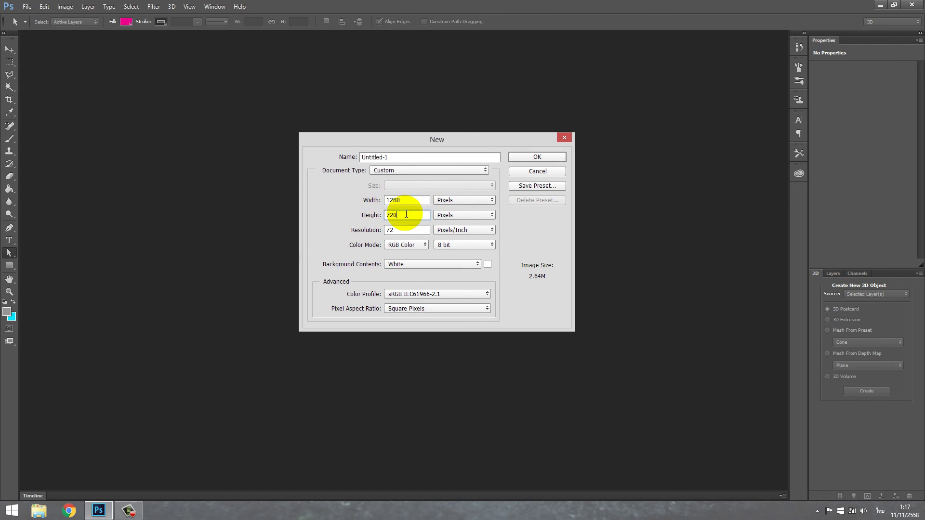
pyautogui.moveTo(406, 215); pyautogui.dragTo(369, 214)
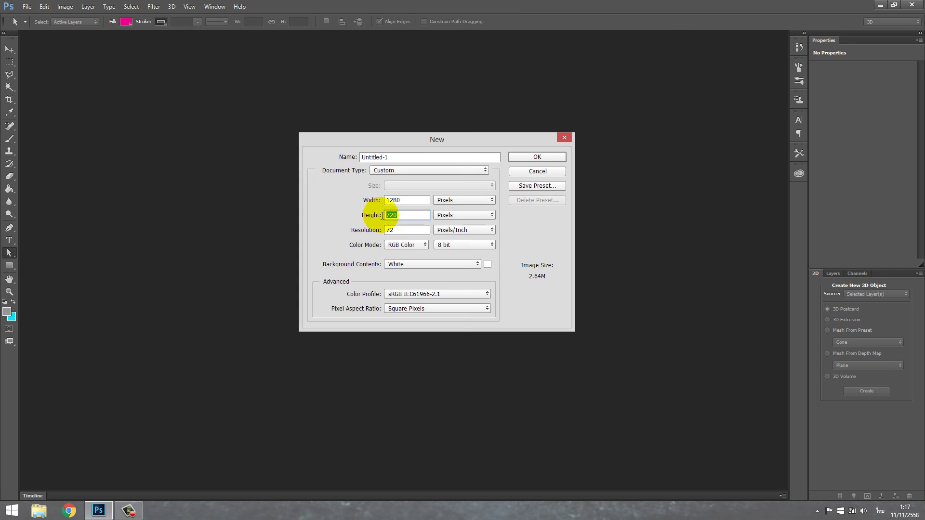
pyautogui.click(420, 217)
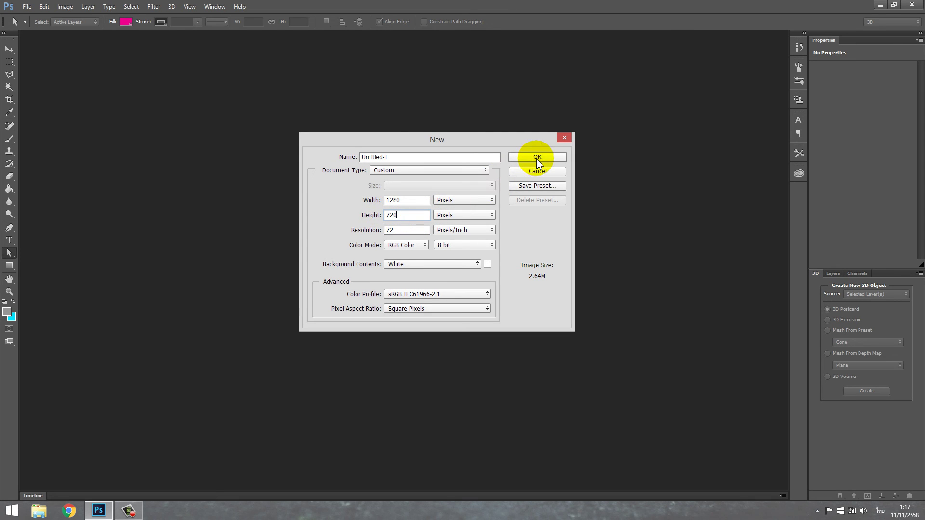
pyautogui.click(550, 157)
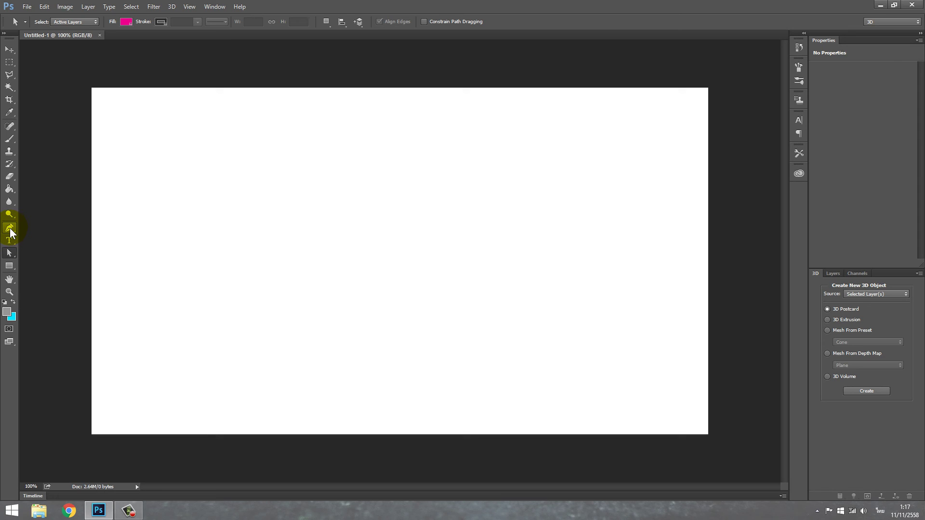
# Start the track with the Pen tool, clicking a zigzag of corner points
pyautogui.click(10, 229)
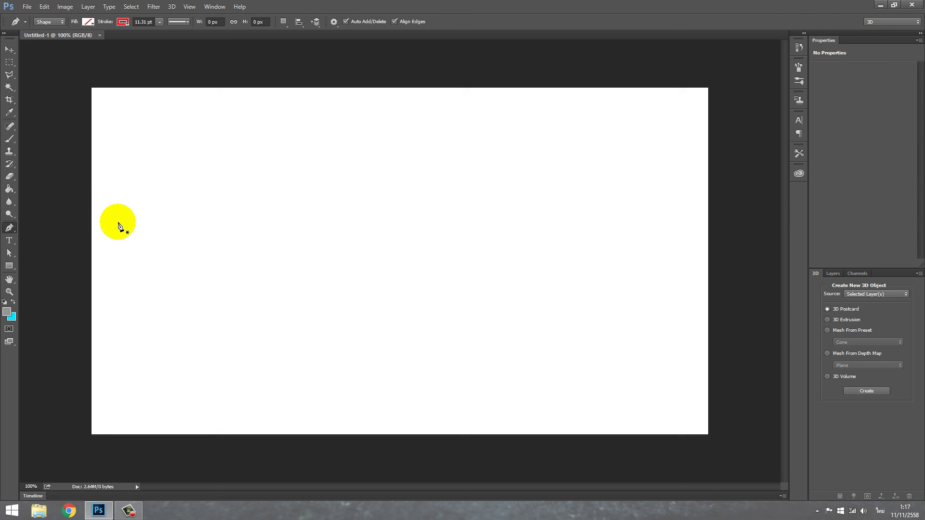
pyautogui.click(122, 222)
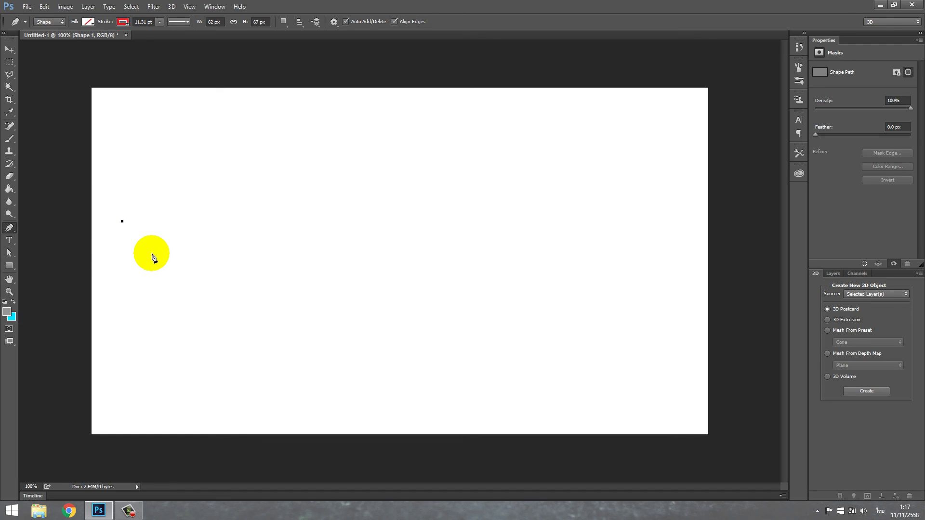
pyautogui.click(151, 253)
pyautogui.click(187, 246)
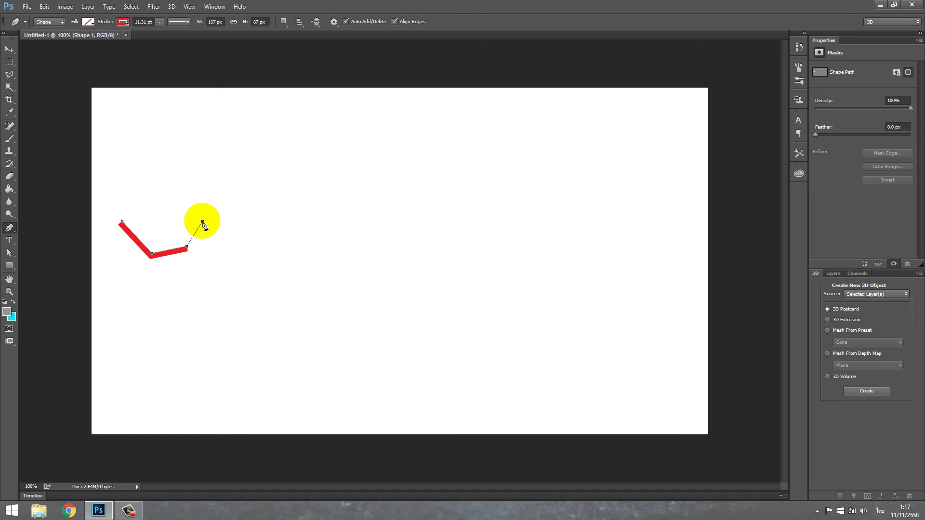
pyautogui.click(205, 222)
pyautogui.click(171, 198)
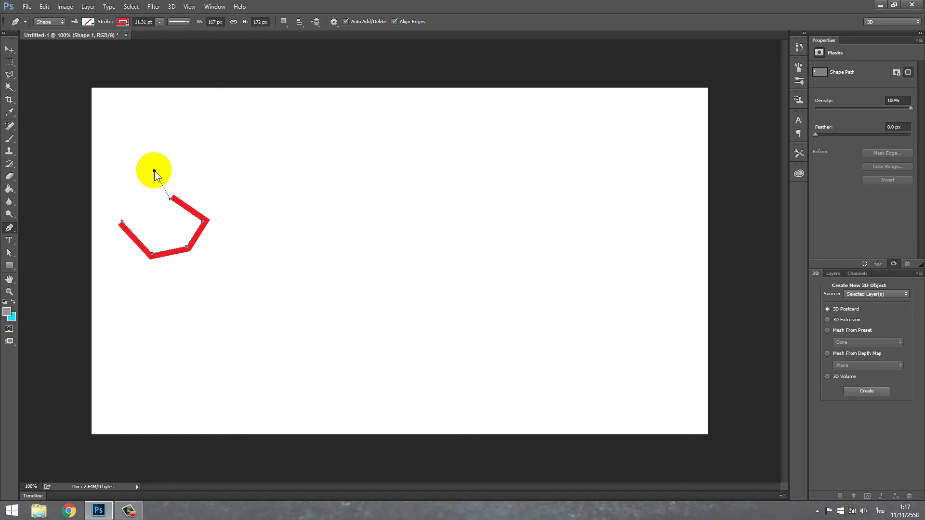
pyautogui.click(155, 170)
pyautogui.click(202, 157)
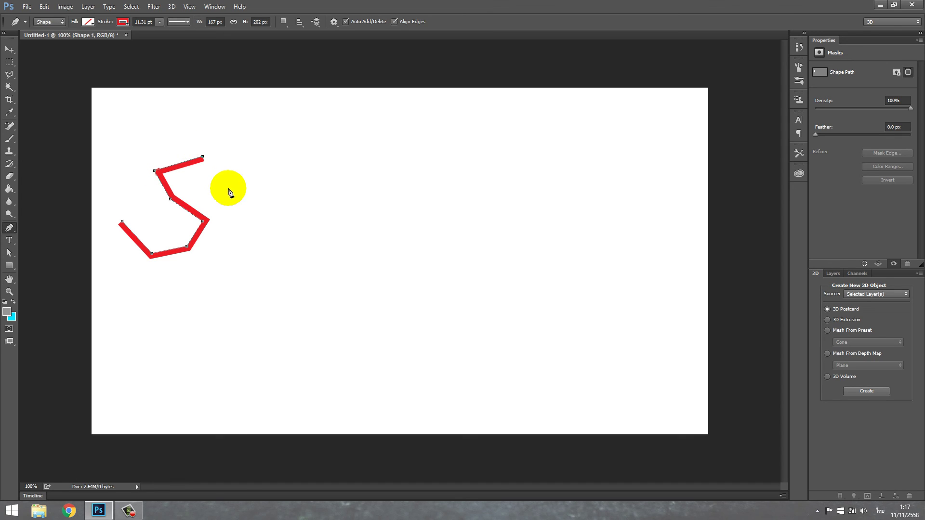
pyautogui.click(227, 195)
pyautogui.click(232, 240)
pyautogui.click(201, 263)
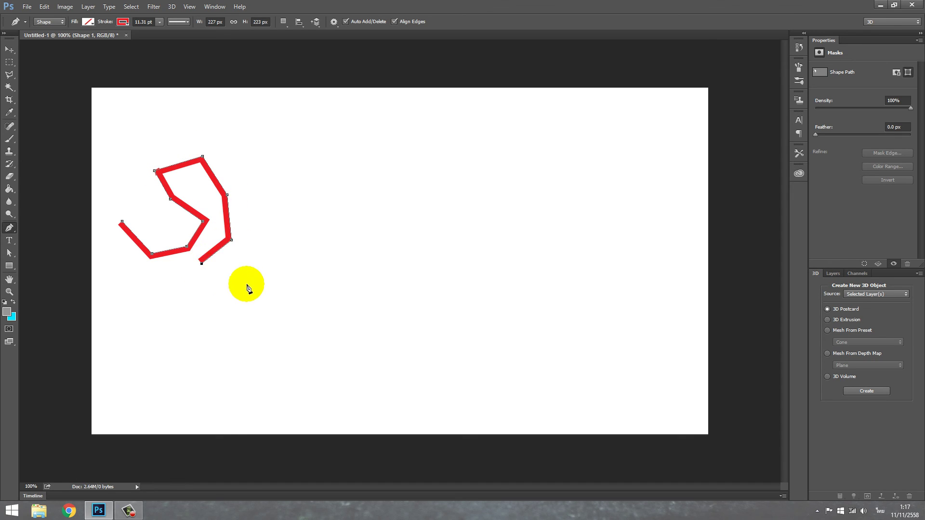
pyautogui.click(246, 285)
pyautogui.click(268, 261)
pyautogui.click(263, 225)
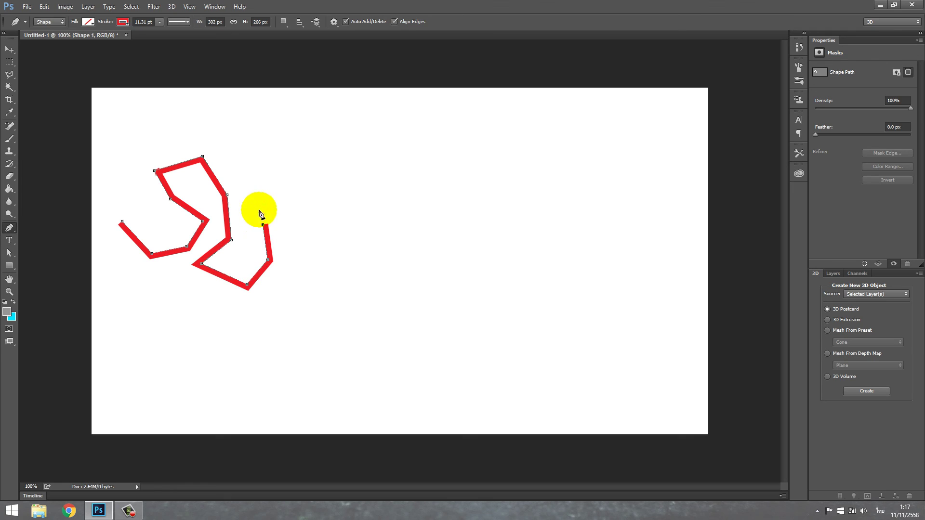
pyautogui.click(241, 180)
# Drag curved anchors sweeping the track across the top, down the right side and along the bottom
pyautogui.moveTo(309, 149); pyautogui.dragTo(355, 166)
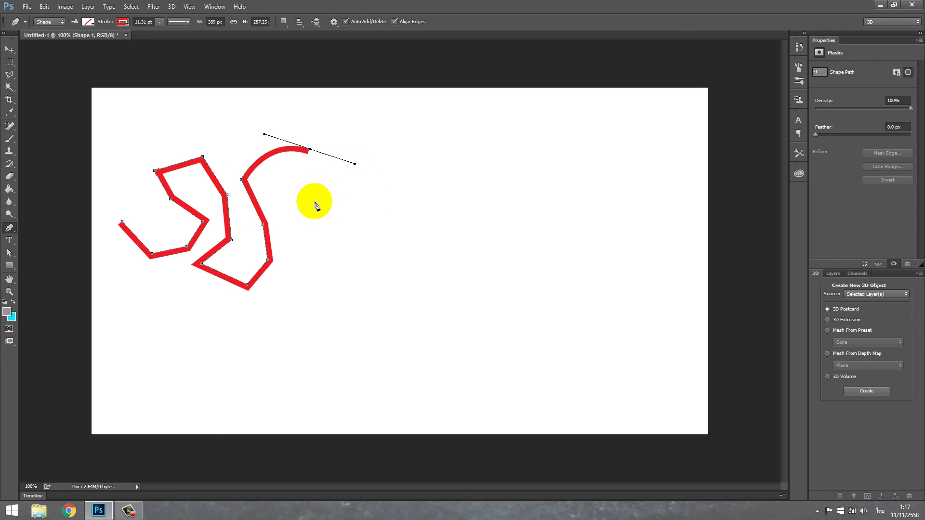
pyautogui.moveTo(314, 201); pyautogui.dragTo(309, 235)
pyautogui.moveTo(369, 246); pyautogui.dragTo(439, 212)
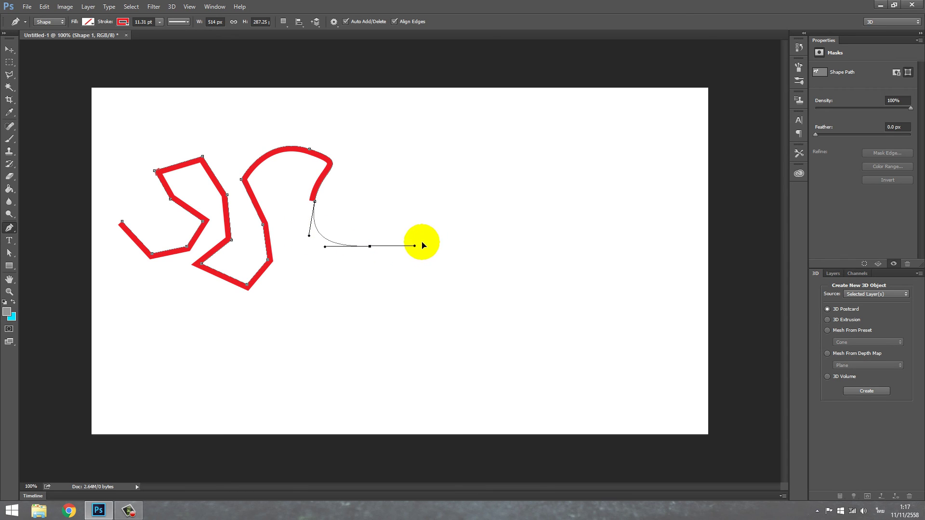
pyautogui.moveTo(425, 162); pyautogui.dragTo(380, 131)
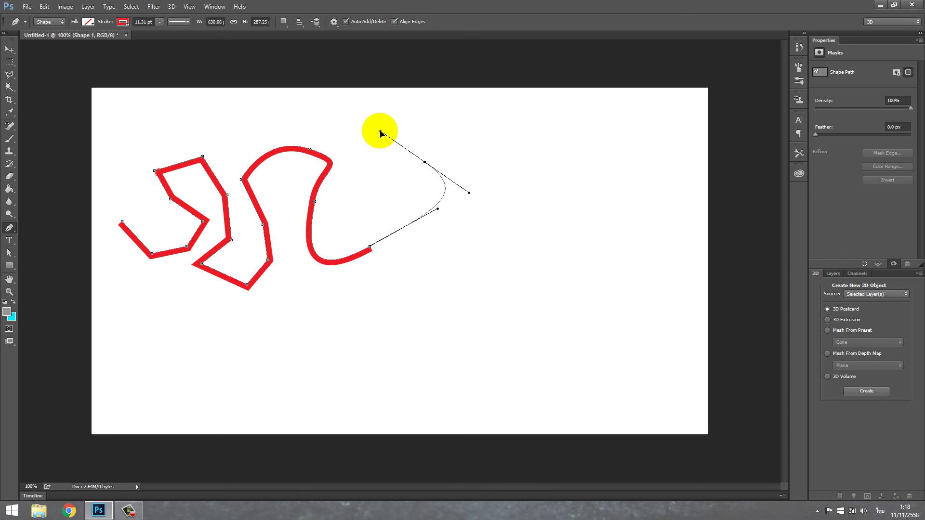
pyautogui.moveTo(473, 109); pyautogui.dragTo(536, 123)
pyautogui.moveTo(595, 164); pyautogui.dragTo(572, 200)
pyautogui.moveTo(607, 245)
pyautogui.mouseDown()
pyautogui.moveTo(635, 253)
pyautogui.moveTo(628, 291)
pyautogui.moveTo(608, 281)
pyautogui.moveTo(608, 260)
pyautogui.moveTo(590, 262)
pyautogui.moveTo(598, 304)
pyautogui.mouseUp()
pyautogui.moveTo(520, 383)
pyautogui.mouseDown()
pyautogui.moveTo(317, 384)
pyautogui.moveTo(401, 387)
pyautogui.mouseUp()
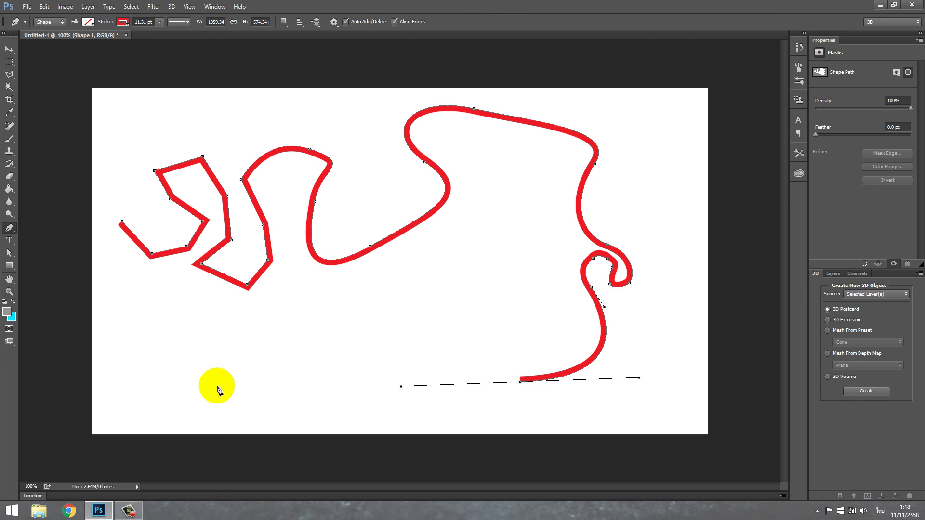
pyautogui.moveTo(209, 383)
pyautogui.mouseDown()
pyautogui.moveTo(194, 355)
pyautogui.moveTo(123, 342)
pyautogui.mouseUp()
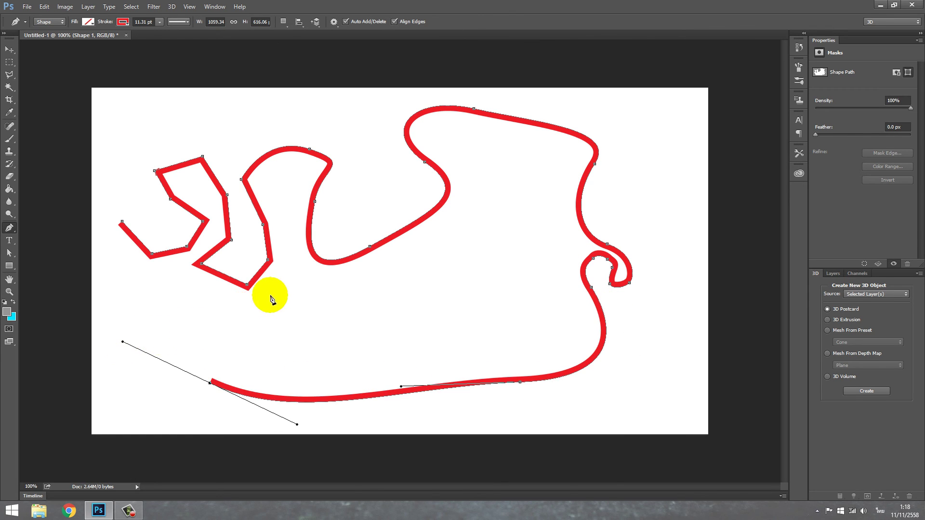
pyautogui.moveTo(183, 340); pyautogui.dragTo(251, 332)
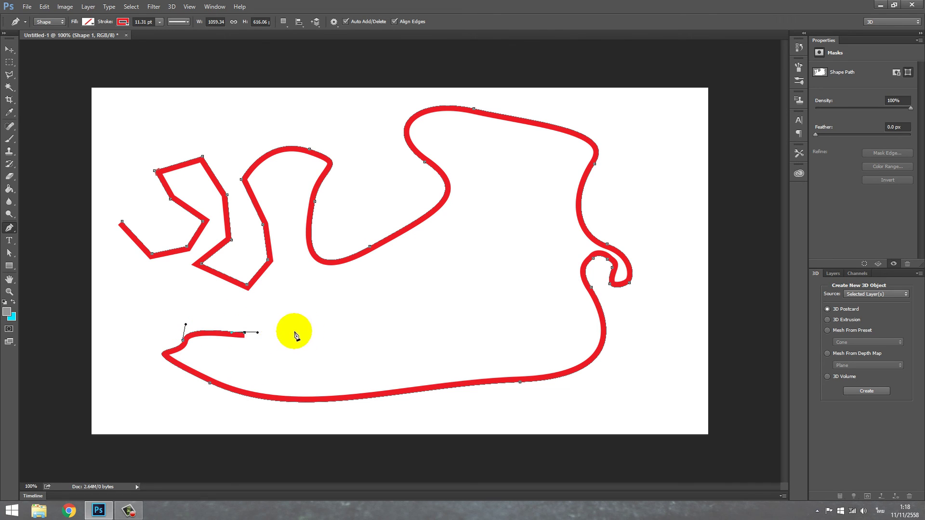
pyautogui.moveTo(330, 331); pyautogui.dragTo(355, 328)
# Route the track back up through the middle and on toward the top-left
pyautogui.click(389, 309)
pyautogui.click(460, 244)
pyautogui.click(496, 221)
pyautogui.click(544, 290)
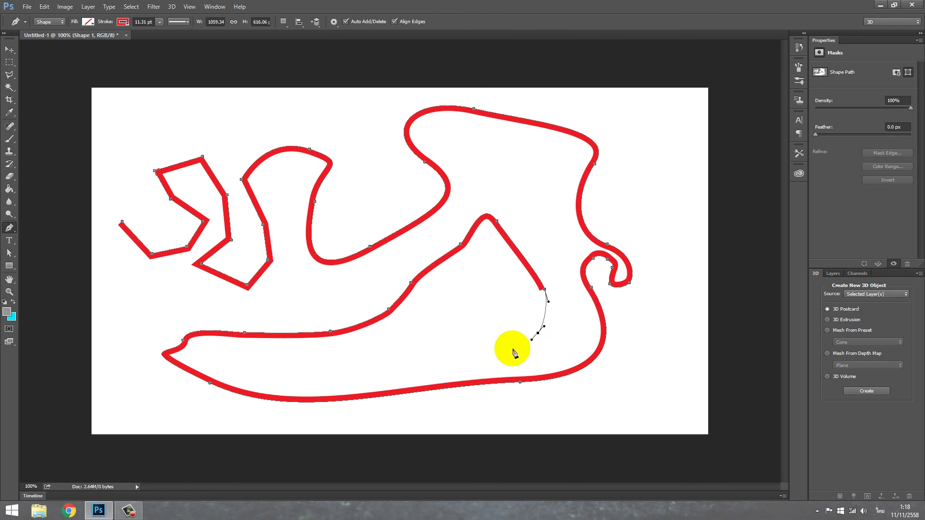
pyautogui.moveTo(450, 354); pyautogui.dragTo(429, 353)
pyautogui.click(379, 337)
pyautogui.click(298, 286)
pyautogui.click(302, 230)
pyautogui.click(370, 179)
pyautogui.click(367, 140)
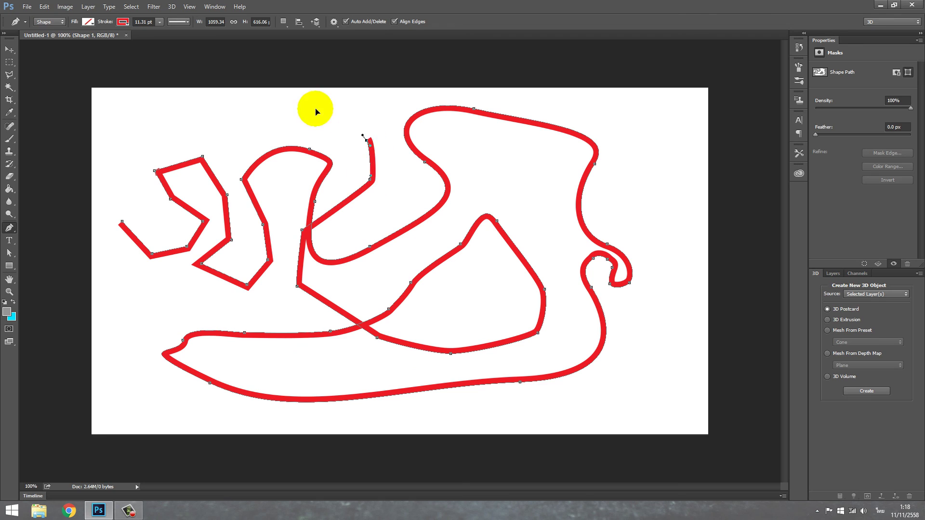
pyautogui.click(319, 110)
pyautogui.moveTo(243, 103); pyautogui.dragTo(233, 104)
pyautogui.click(179, 115)
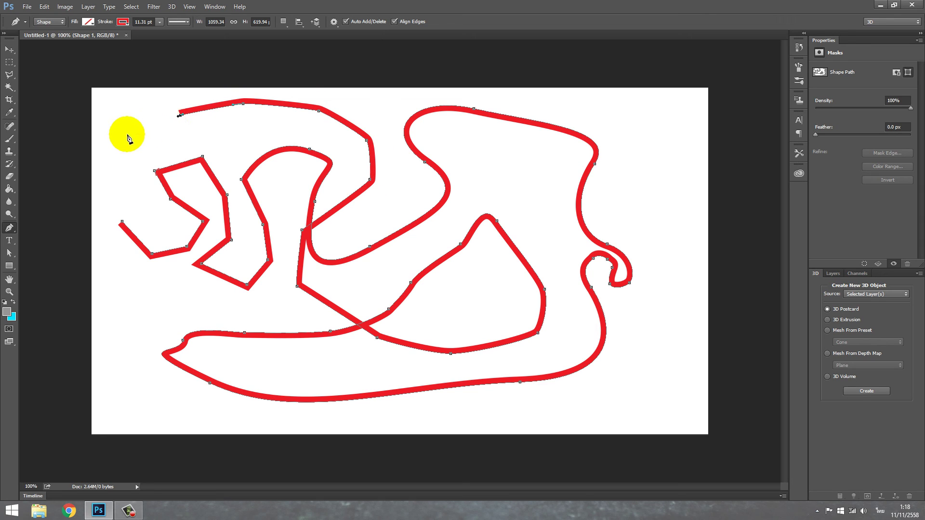
pyautogui.click(127, 133)
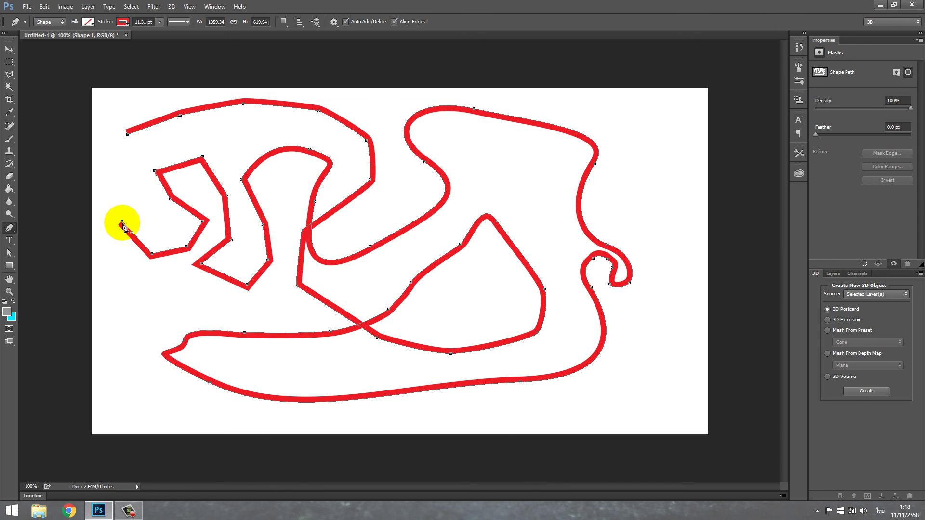
# Close the track path at its first anchor point, then return to the Pen tool
pyautogui.click(123, 223)
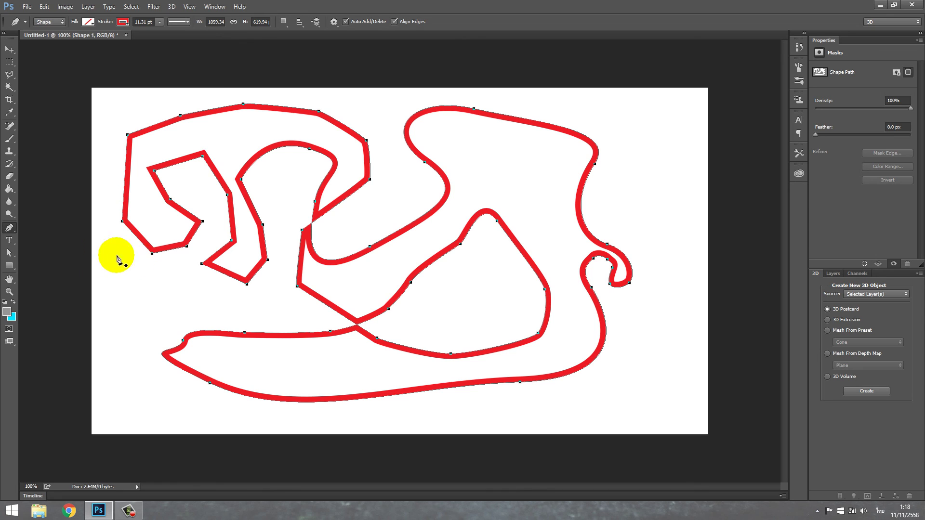
pyautogui.click(11, 51)
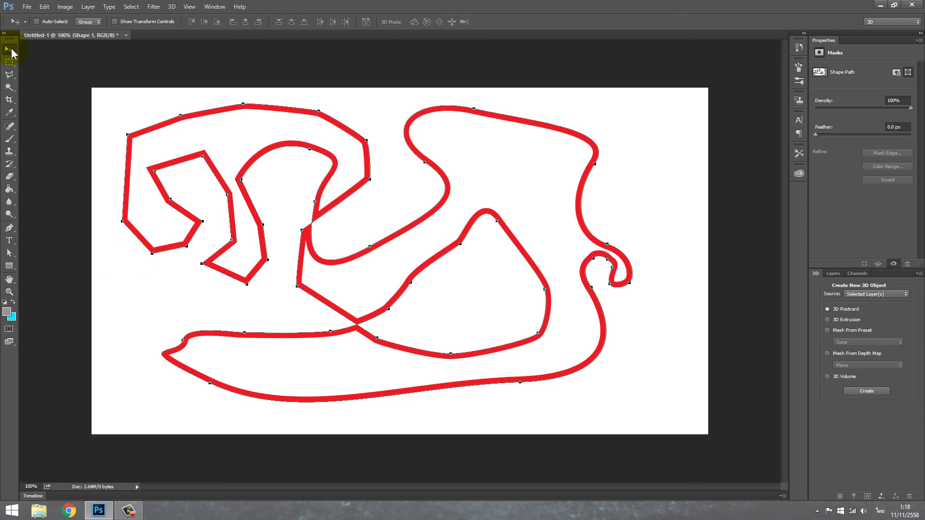
pyautogui.click(9, 229)
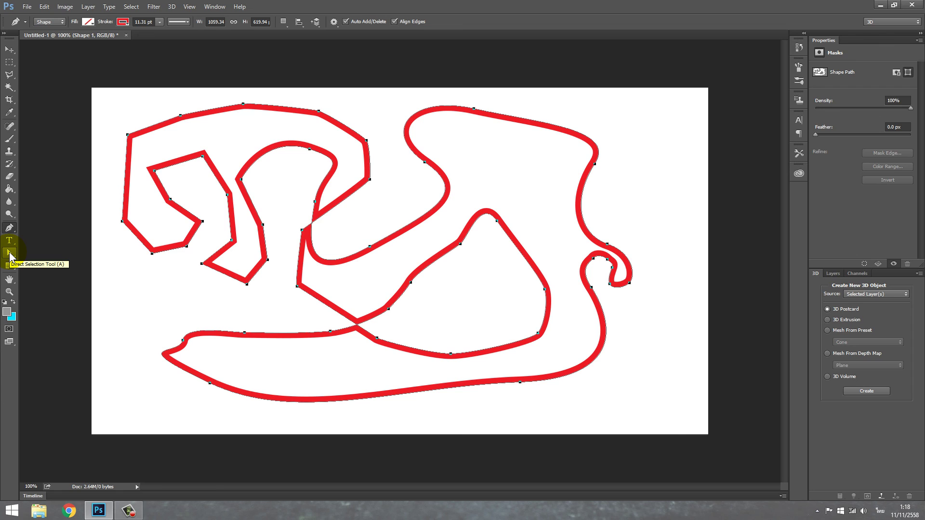
# Drag the track's lower-left corner anchors with Direct Selection to rework that corner
pyautogui.click(10, 253)
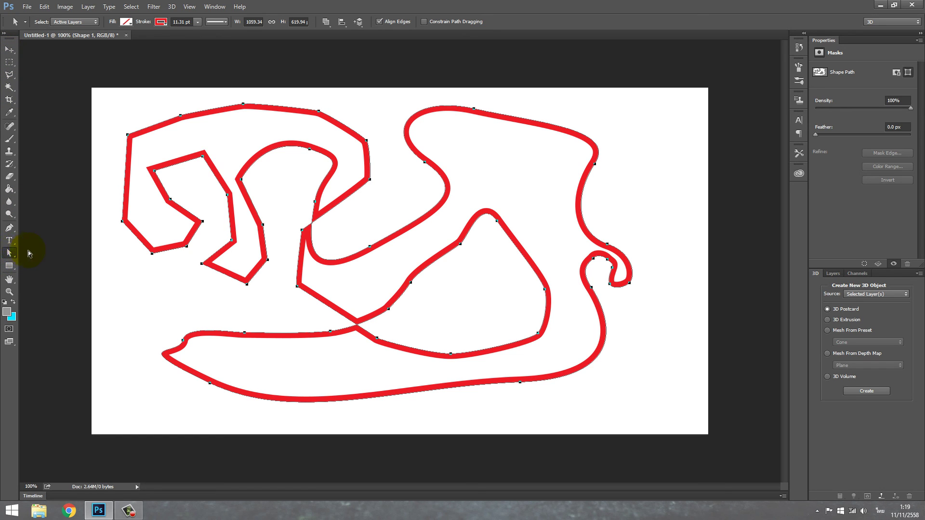
pyautogui.press('Escape')
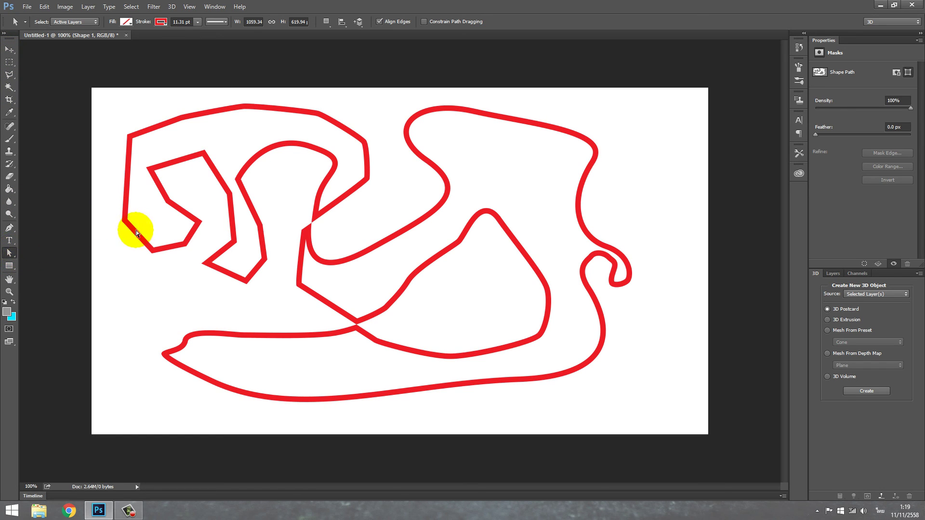
pyautogui.click(133, 230)
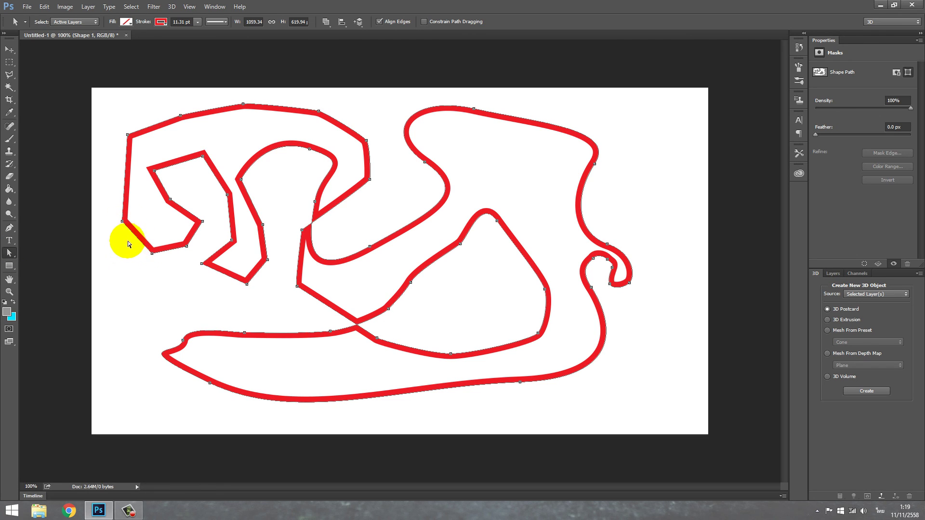
pyautogui.moveTo(122, 222); pyautogui.dragTo(150, 275)
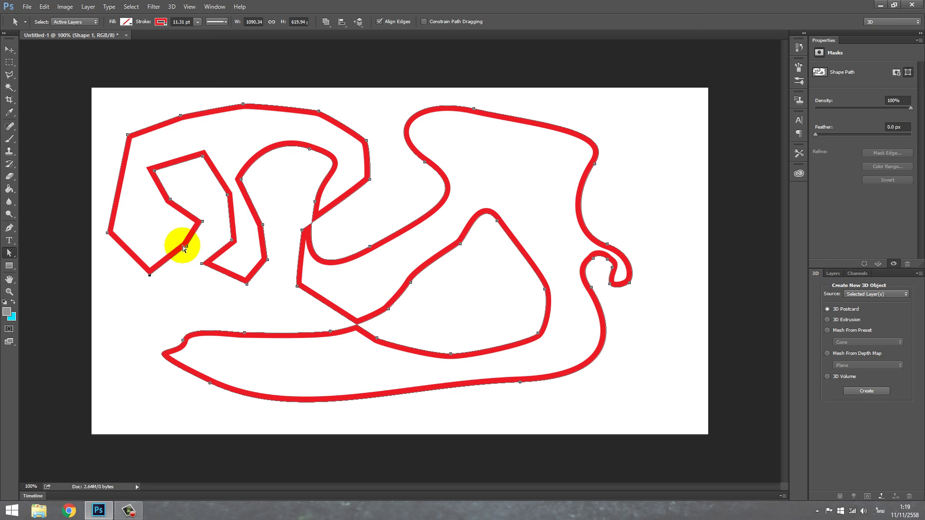
pyautogui.moveTo(186, 246)
pyautogui.mouseDown()
pyautogui.moveTo(155, 233)
pyautogui.moveTo(182, 254)
pyautogui.moveTo(192, 216)
pyautogui.moveTo(183, 200)
pyautogui.moveTo(162, 210)
pyautogui.moveTo(173, 202)
pyautogui.mouseUp()
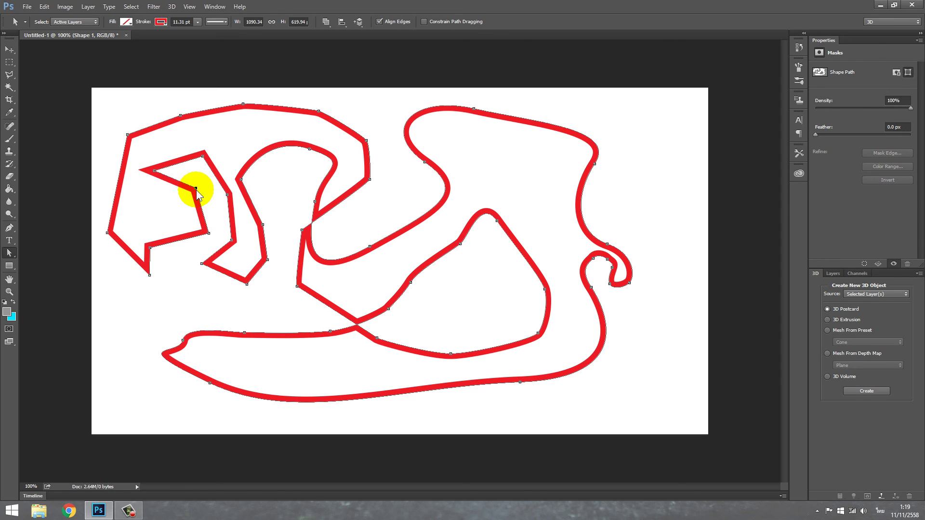
# Adjust the upper S-bend anchor's direction handles to smooth its curve
pyautogui.click(424, 161)
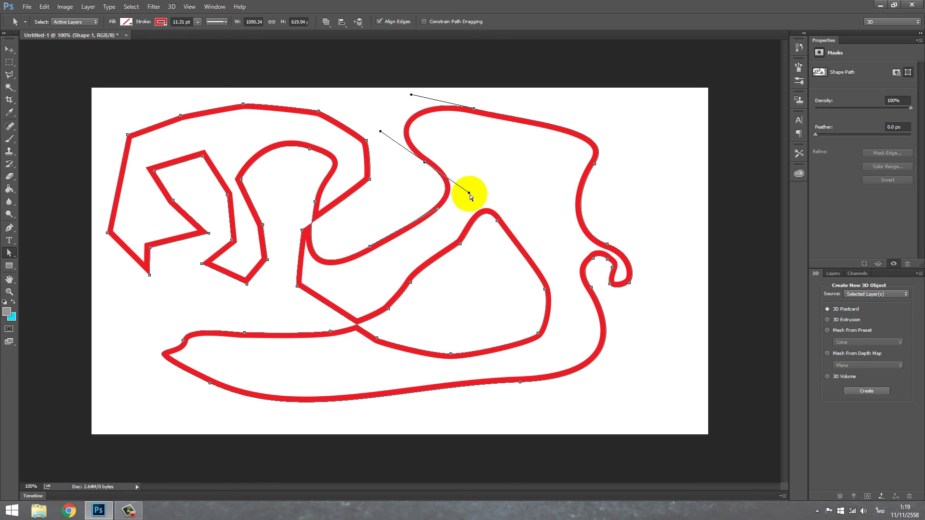
pyautogui.moveTo(469, 193); pyautogui.dragTo(456, 180)
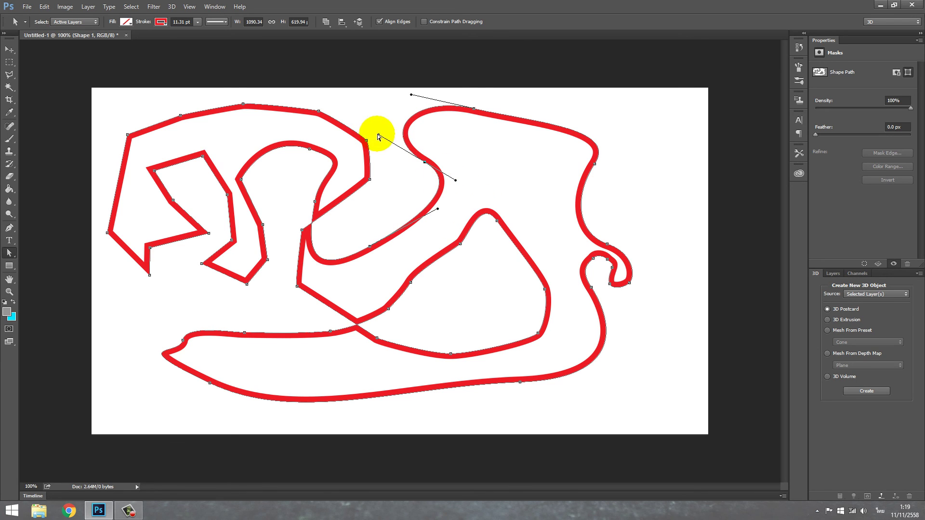
pyautogui.moveTo(378, 135)
pyautogui.mouseDown()
pyautogui.moveTo(404, 154)
pyautogui.moveTo(380, 126)
pyautogui.mouseUp()
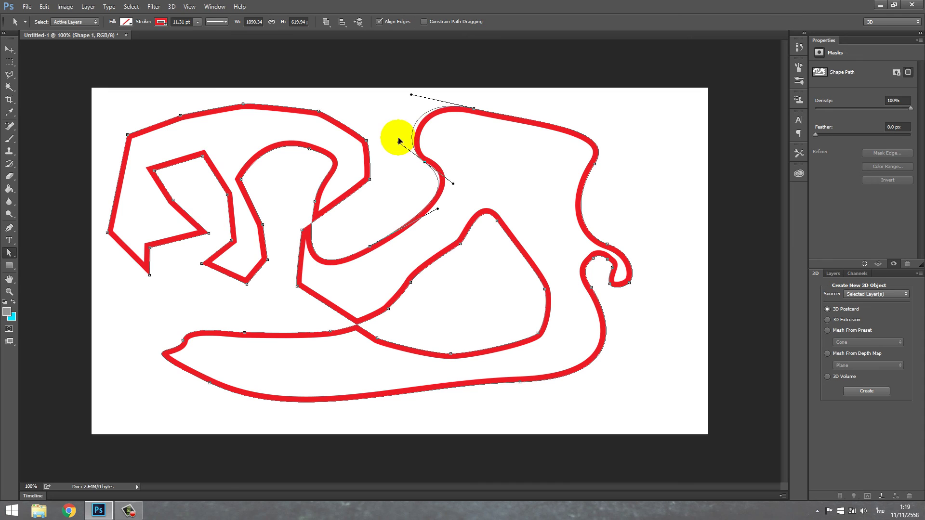
pyautogui.moveTo(453, 185); pyautogui.dragTo(470, 169)
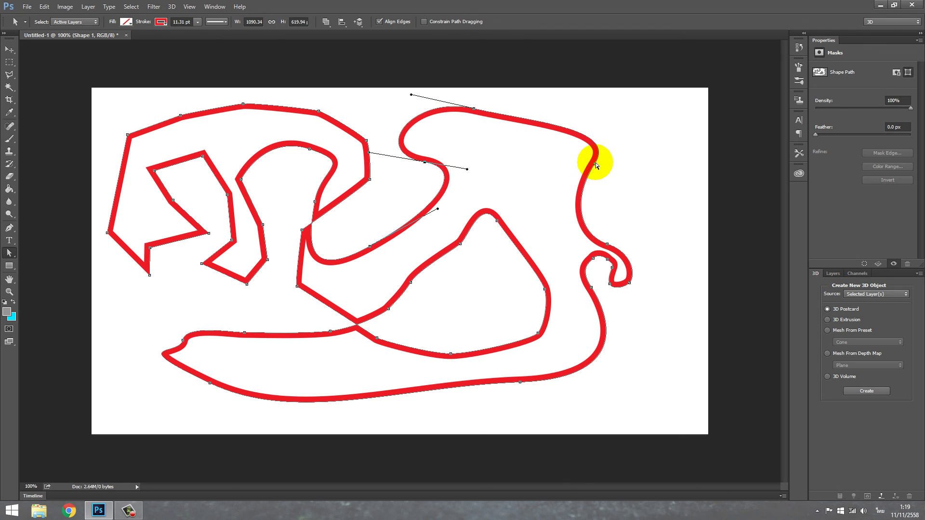
# Pull out handles to smooth the right-side and bottom-right bends of the track
pyautogui.moveTo(595, 164); pyautogui.dragTo(575, 110)
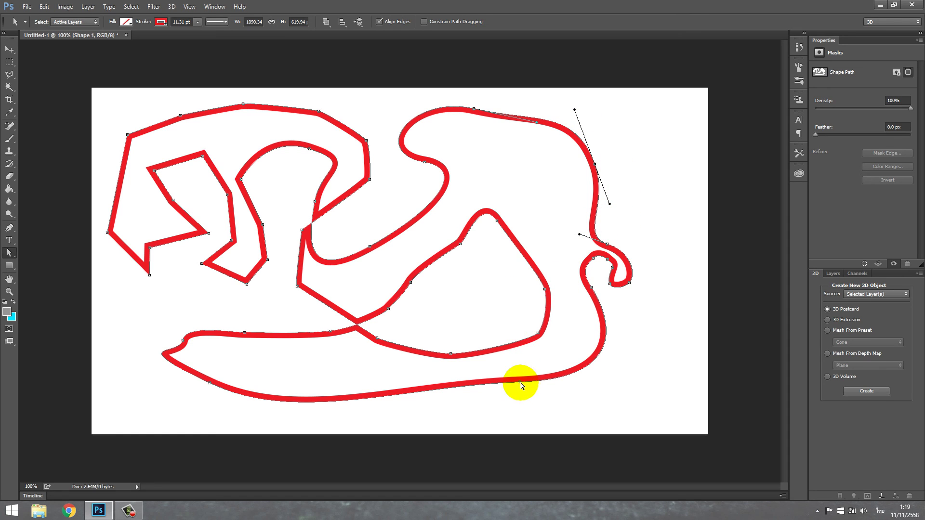
pyautogui.moveTo(521, 383); pyautogui.dragTo(640, 377)
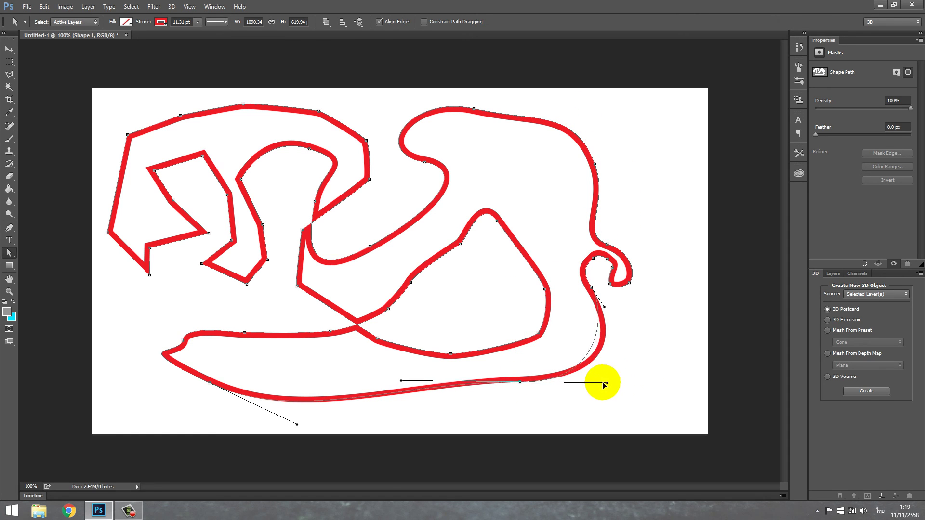
pyautogui.moveTo(640, 378)
pyautogui.mouseDown()
pyautogui.moveTo(652, 372)
pyautogui.moveTo(586, 379)
pyautogui.moveTo(620, 377)
pyautogui.mouseUp()
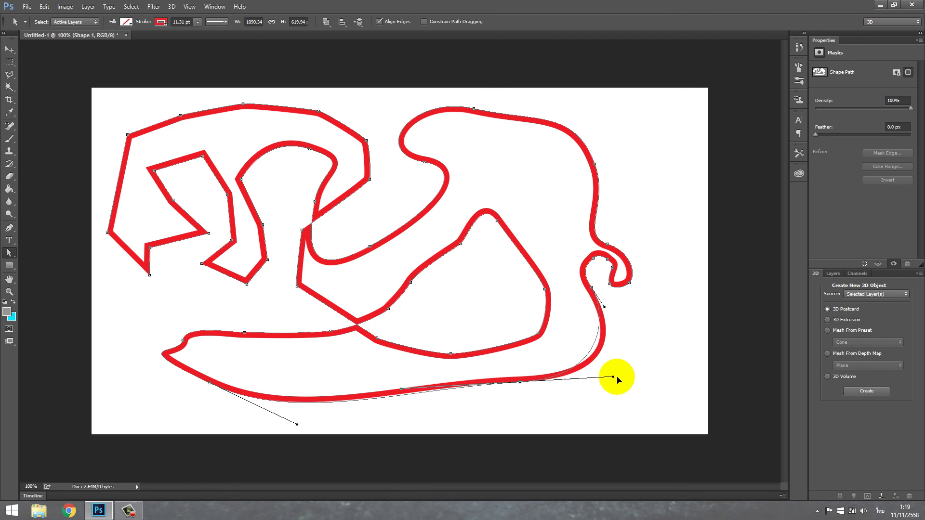
pyautogui.click(595, 164)
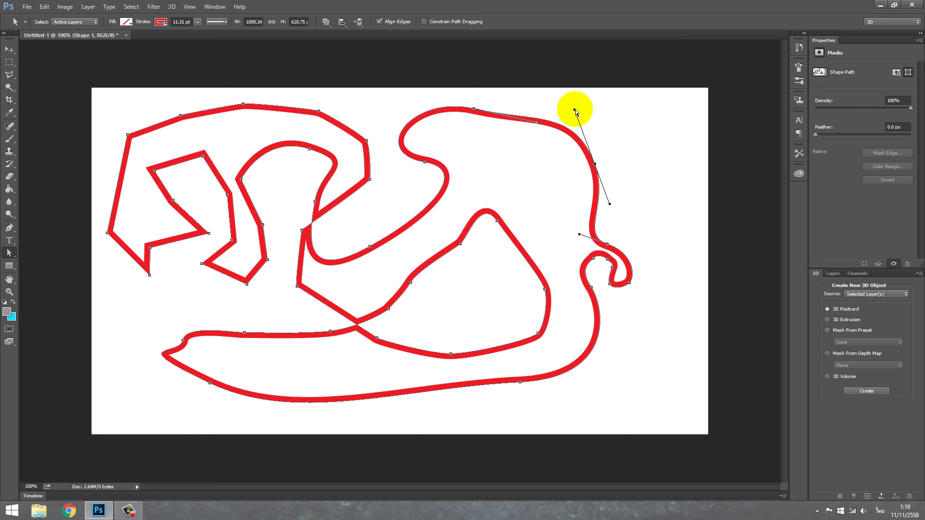
# Reshape the upper-right bend, moving its anchor up-right and adjusting its handles
pyautogui.moveTo(575, 110); pyautogui.dragTo(592, 155)
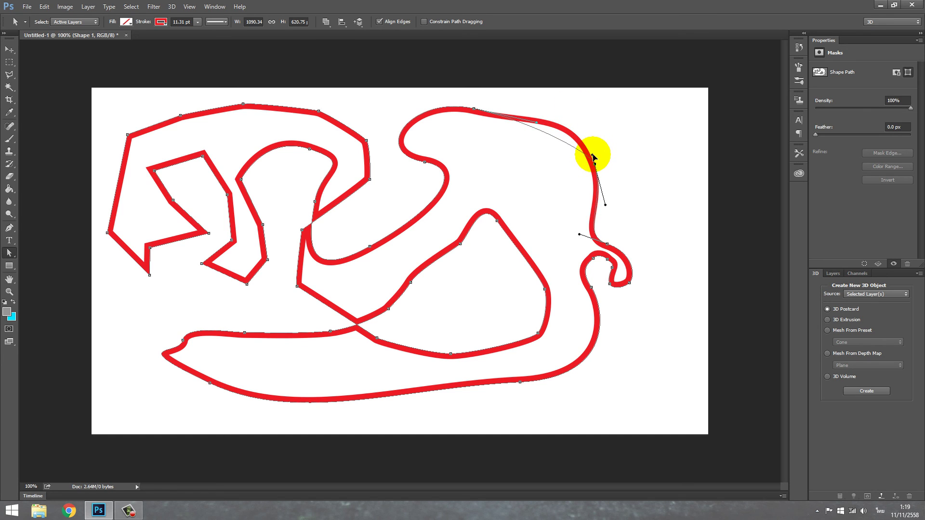
pyautogui.moveTo(593, 157); pyautogui.dragTo(592, 153)
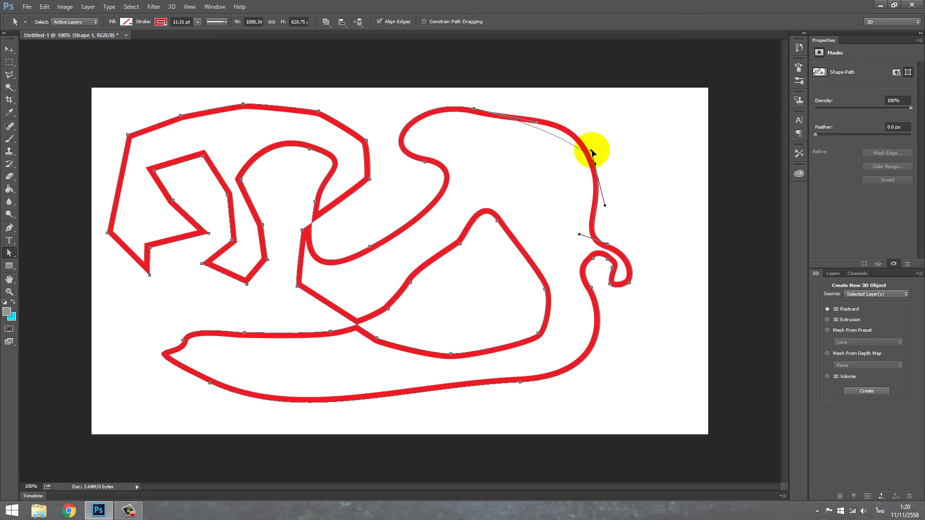
pyautogui.moveTo(592, 153)
pyautogui.mouseDown()
pyautogui.moveTo(589, 142)
pyautogui.moveTo(595, 153)
pyautogui.mouseUp()
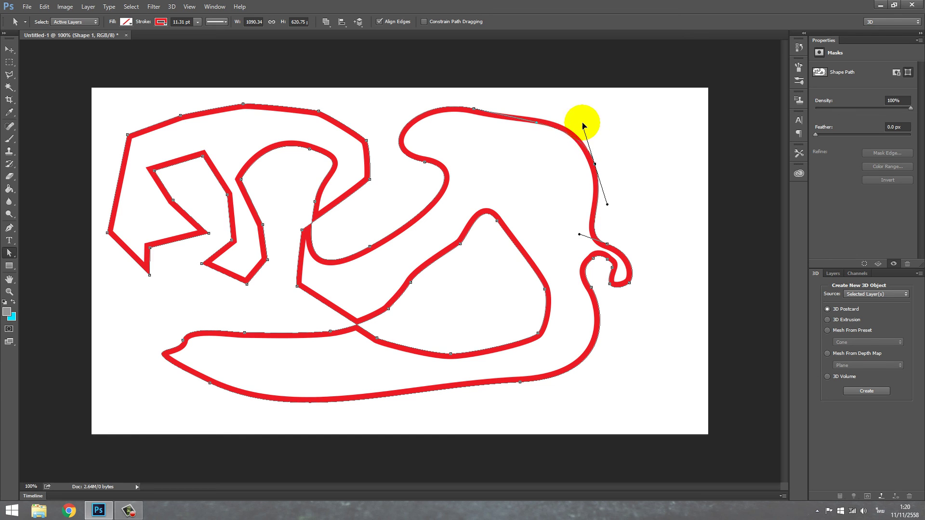
pyautogui.moveTo(593, 159); pyautogui.dragTo(599, 143)
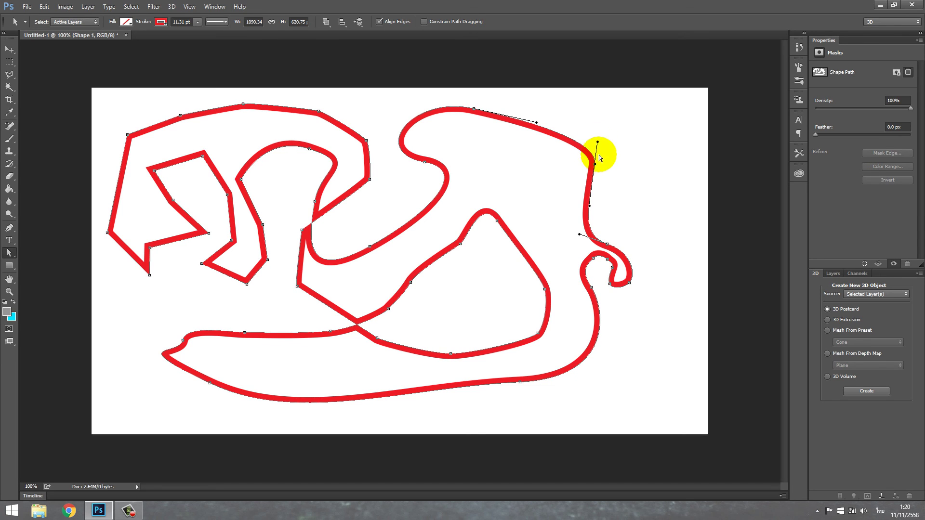
pyautogui.moveTo(595, 163); pyautogui.dragTo(617, 142)
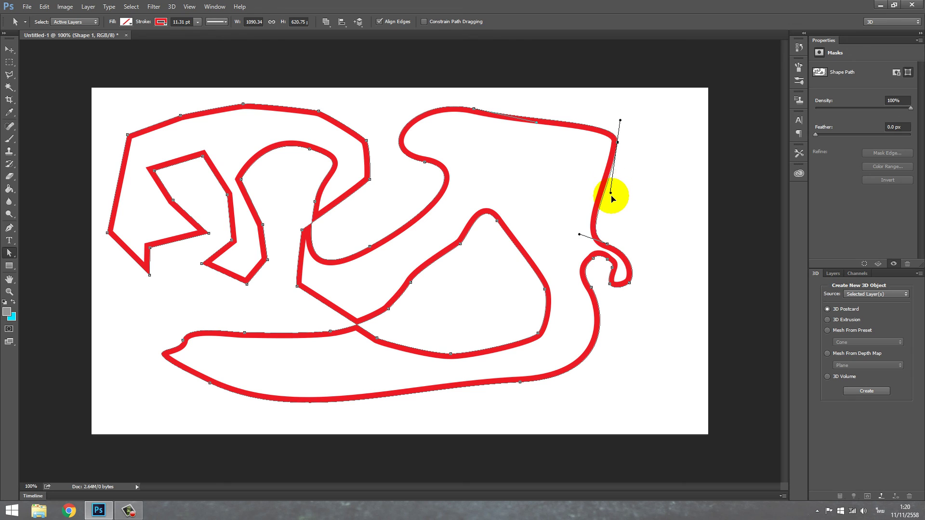
pyautogui.moveTo(612, 185); pyautogui.dragTo(606, 220)
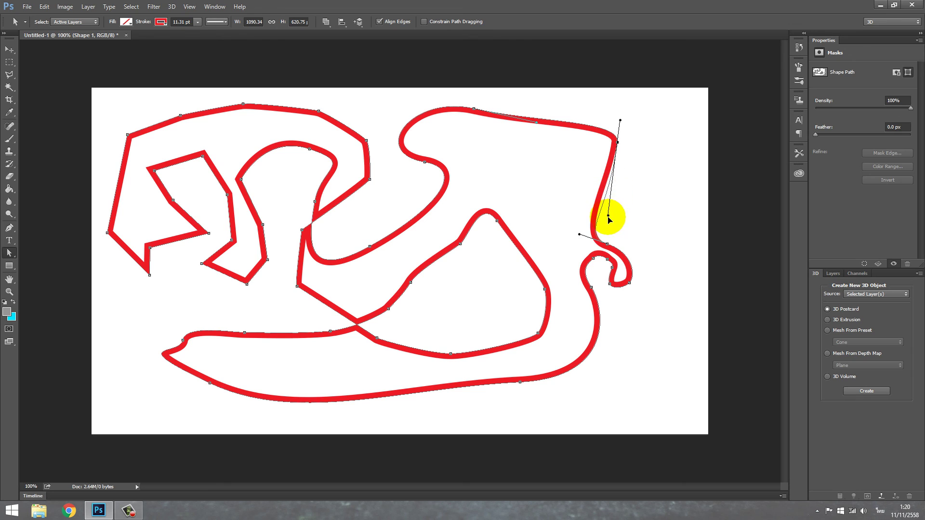
# Round the top-right corner by making its direction handles vertical
pyautogui.click(634, 167)
pyautogui.click(616, 142)
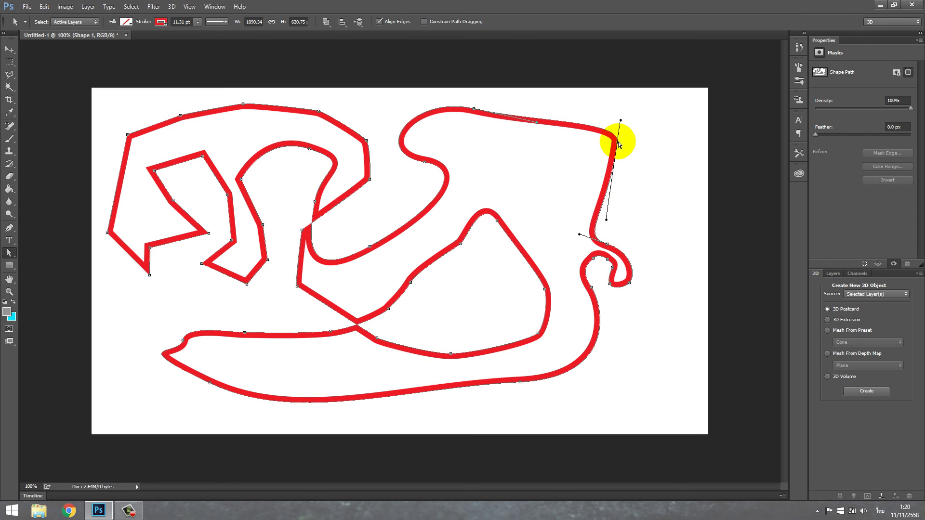
pyautogui.moveTo(621, 121); pyautogui.dragTo(614, 91)
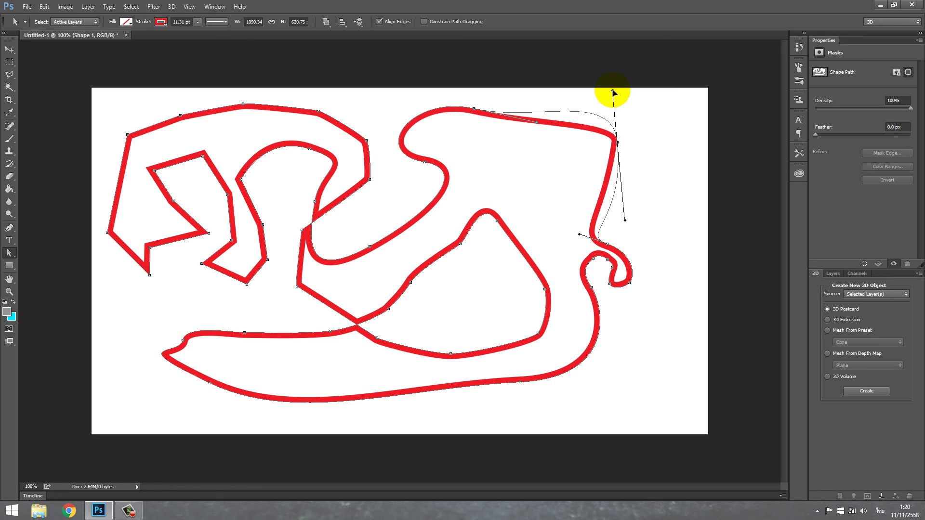
pyautogui.click(644, 146)
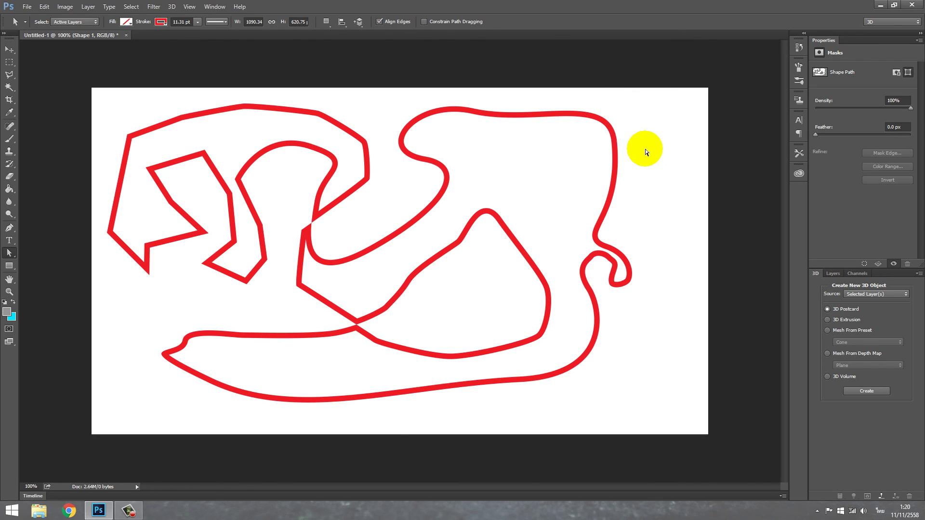
pyautogui.click(616, 143)
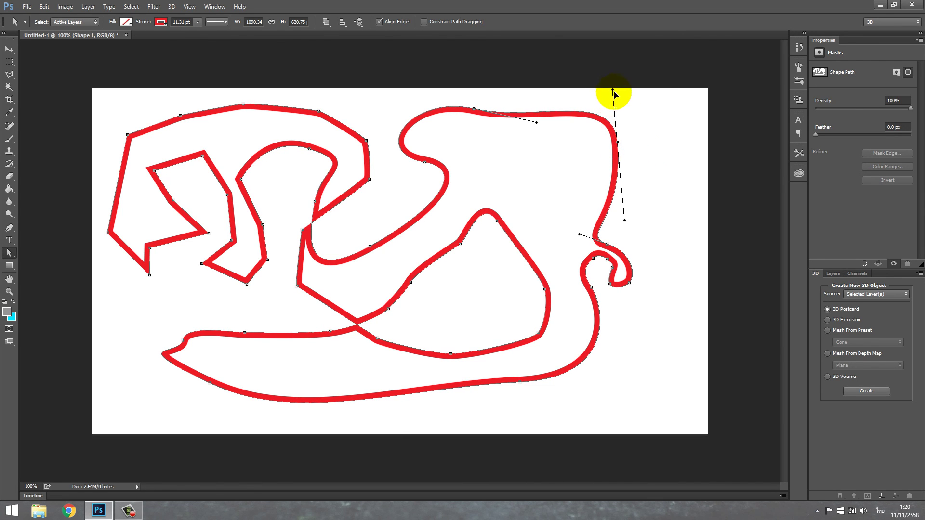
pyautogui.moveTo(613, 90); pyautogui.dragTo(617, 125)
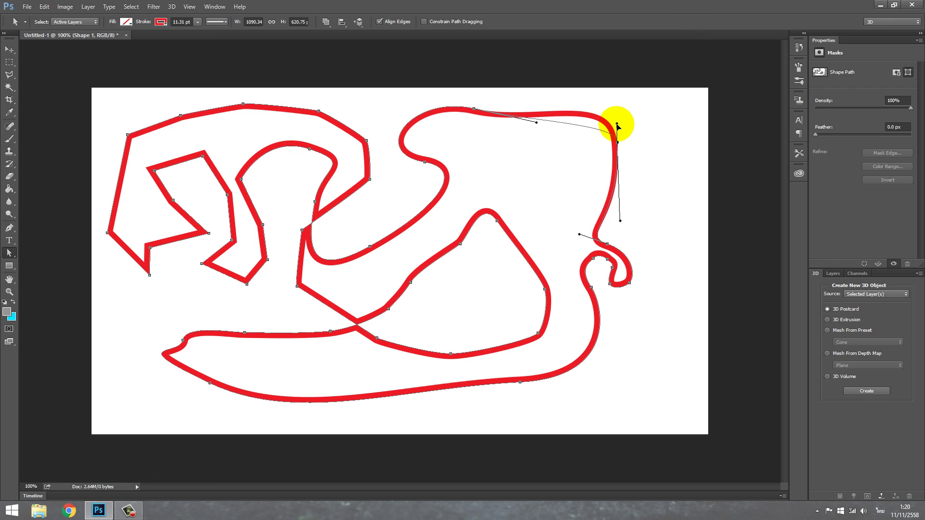
pyautogui.click(634, 153)
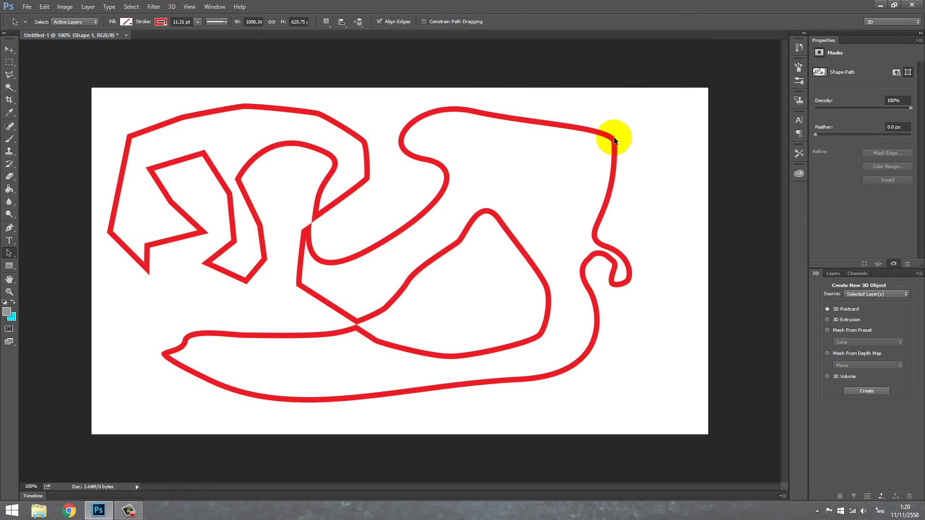
# Shift the whole track slightly right and down with Path Selection
pyautogui.click(616, 255)
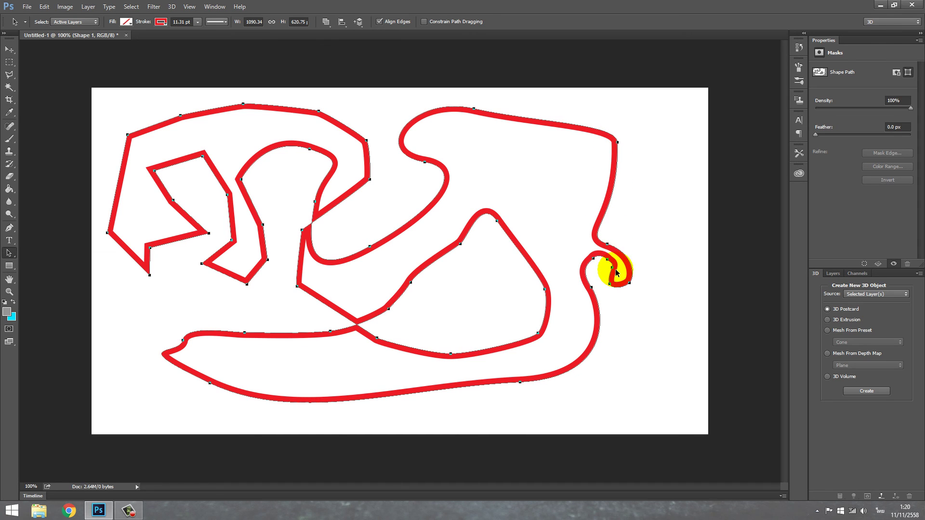
pyautogui.moveTo(593, 263)
pyautogui.mouseDown()
pyautogui.moveTo(593, 212)
pyautogui.moveTo(637, 218)
pyautogui.moveTo(621, 208)
pyautogui.mouseUp()
pyautogui.click(641, 227)
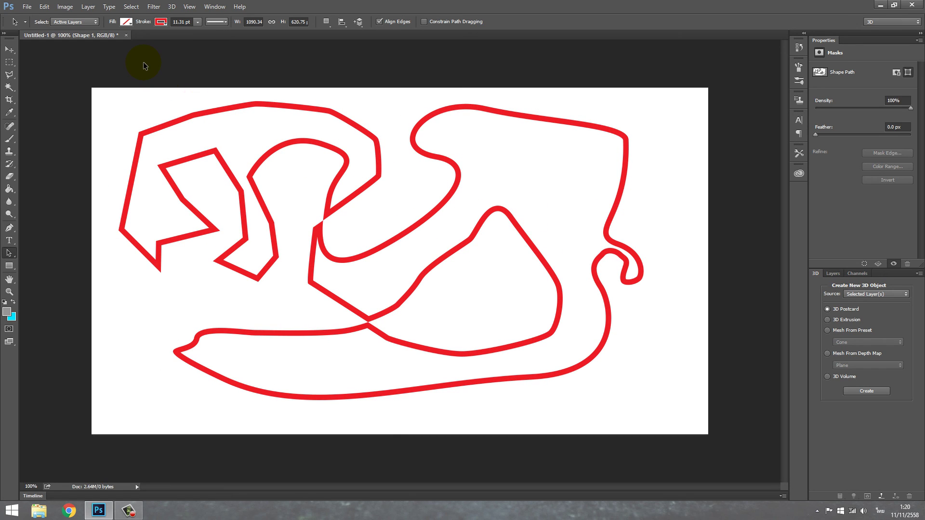
# Set the track shape's fill to solid red after trying crimson and teal swatches
pyautogui.click(25, 22)
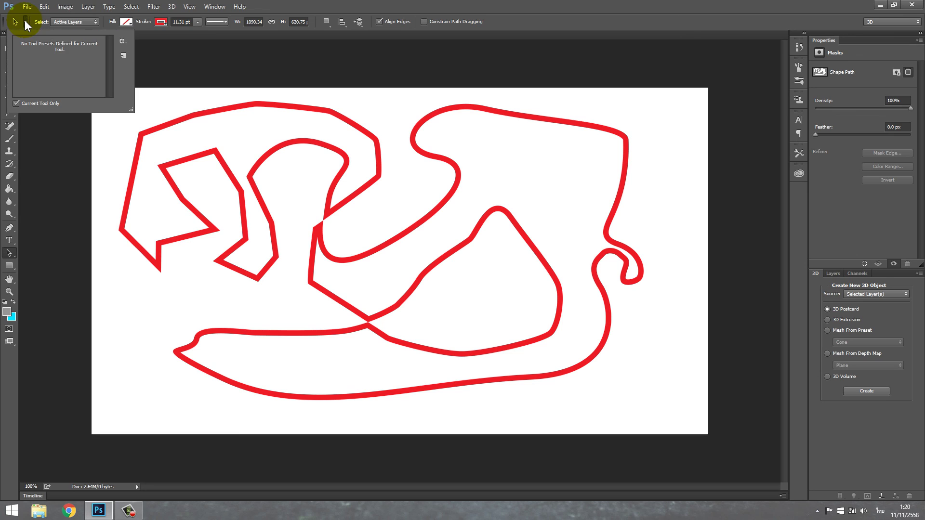
pyautogui.click(125, 24)
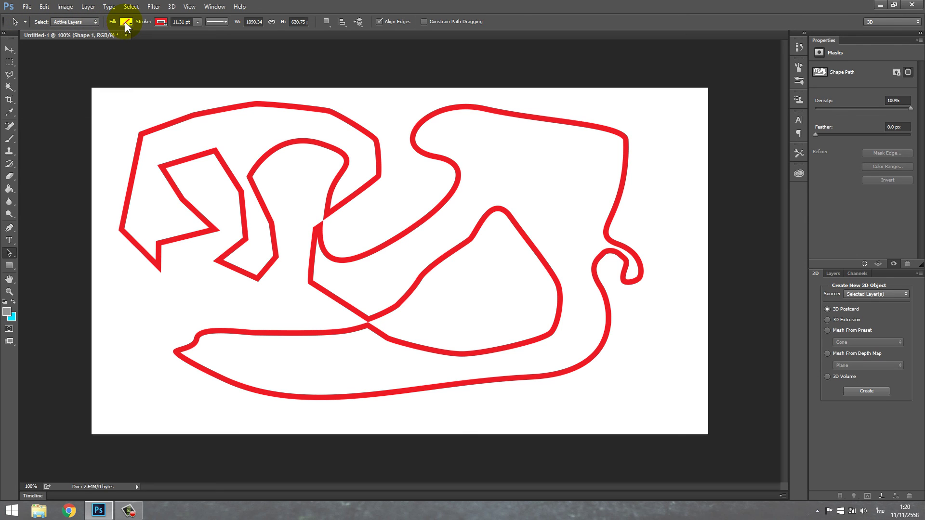
pyautogui.click(125, 22)
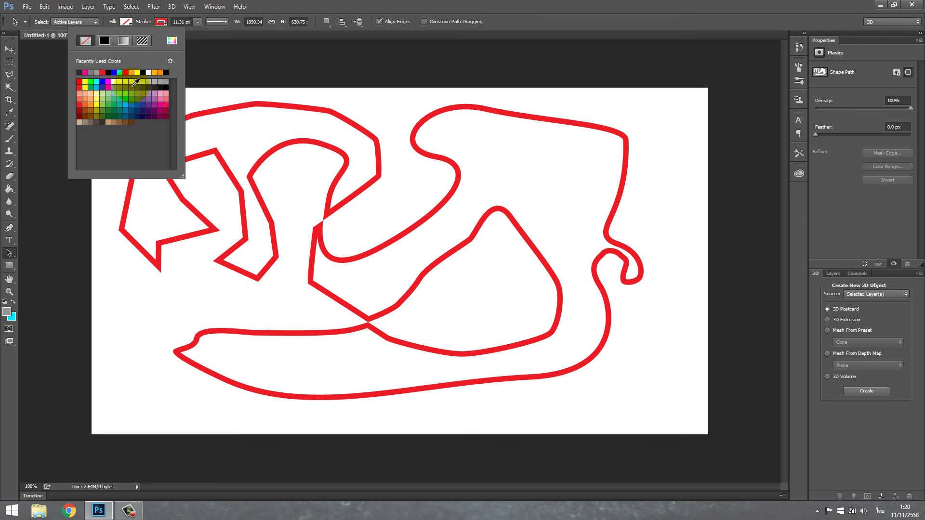
pyautogui.click(166, 109)
pyautogui.click(120, 110)
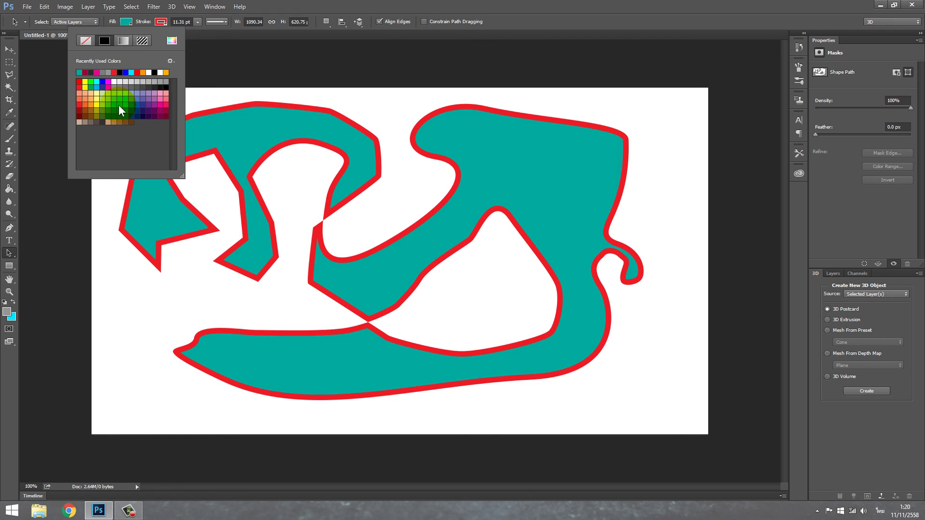
pyautogui.click(91, 110)
pyautogui.click(79, 93)
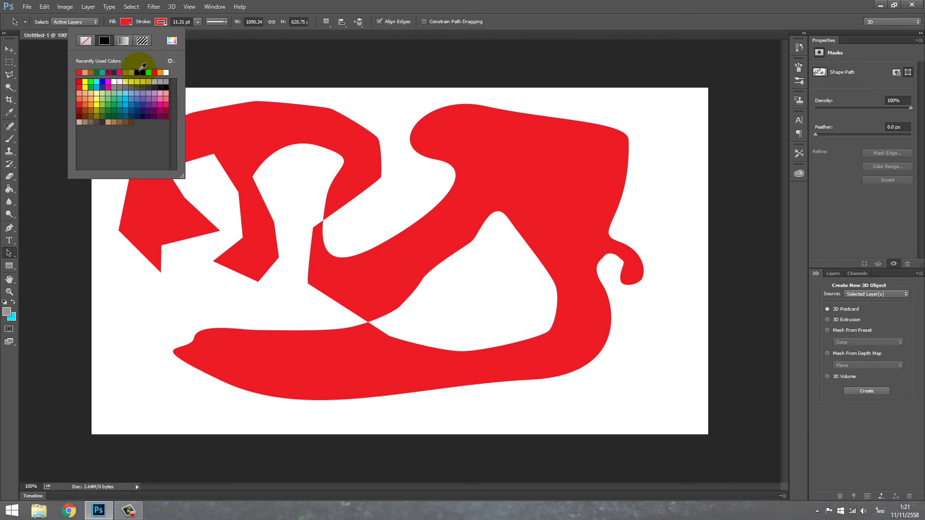
pyautogui.click(177, 140)
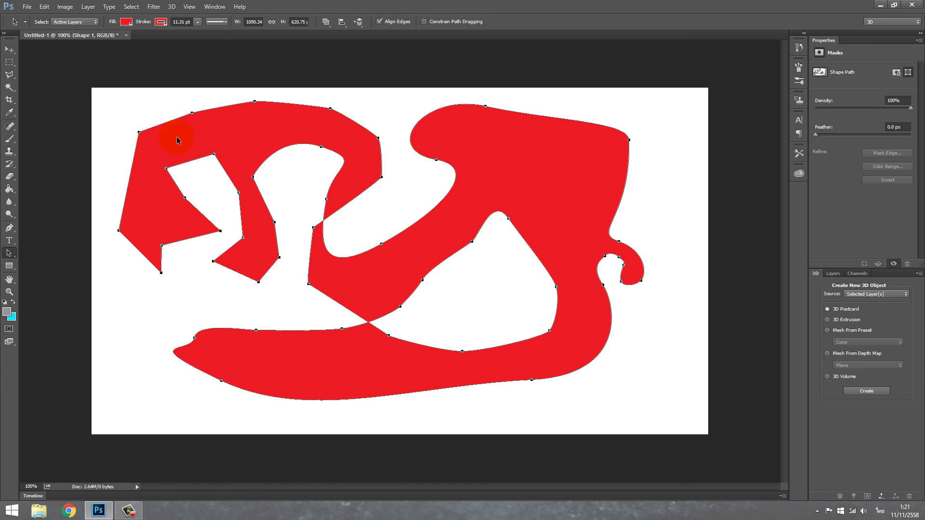
pyautogui.click(126, 22)
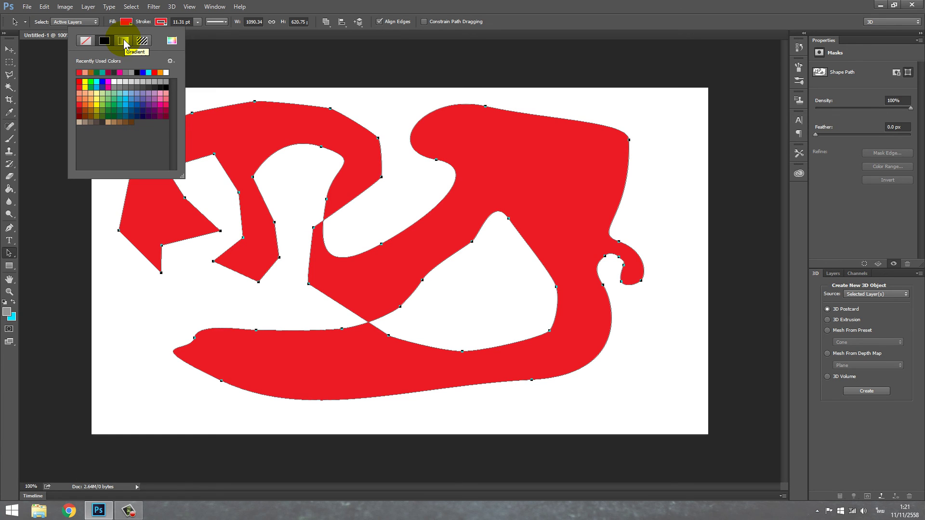
# Switch the fill to a red-to-green gradient preset and change its red stop to blue
pyautogui.click(124, 41)
pyautogui.click(145, 77)
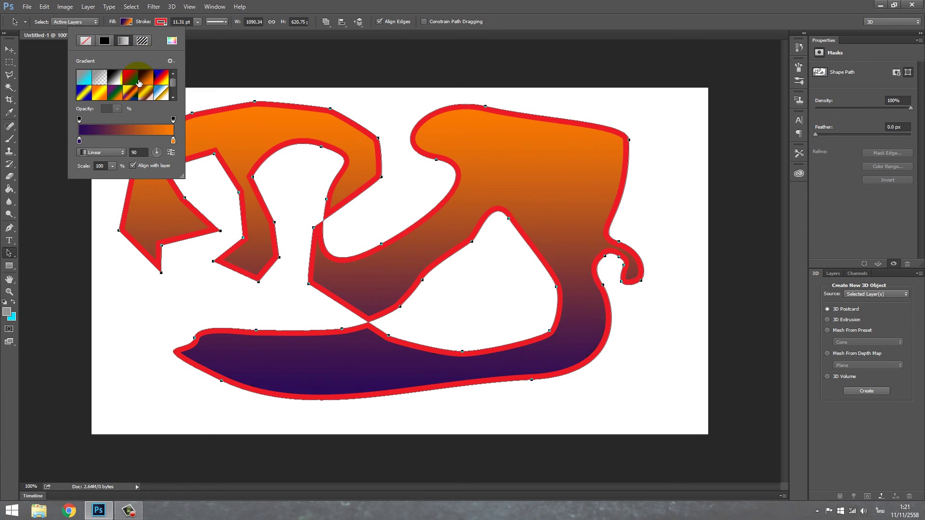
pyautogui.doubleClick(79, 141)
pyautogui.moveTo(647, 161); pyautogui.dragTo(230, 115)
pyautogui.click(301, 165)
pyautogui.click(352, 177)
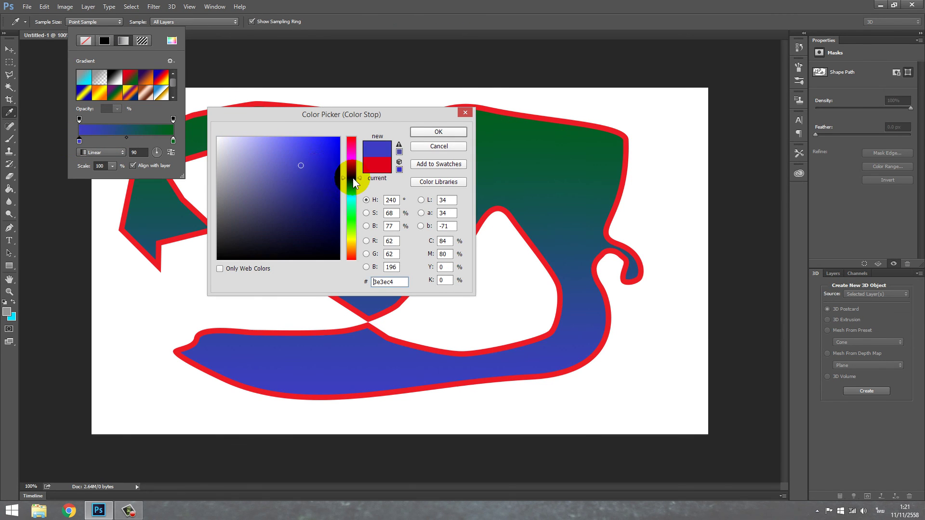
pyautogui.click(307, 199)
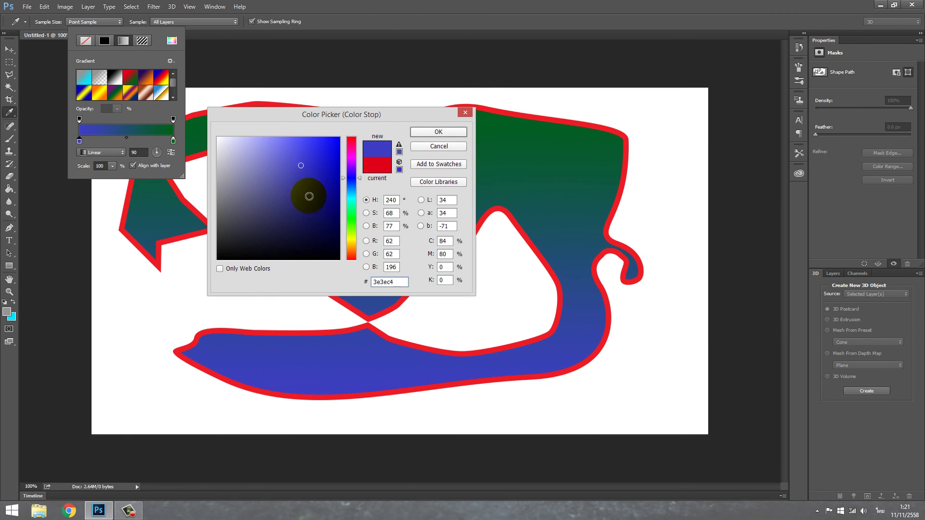
pyautogui.click(78, 138)
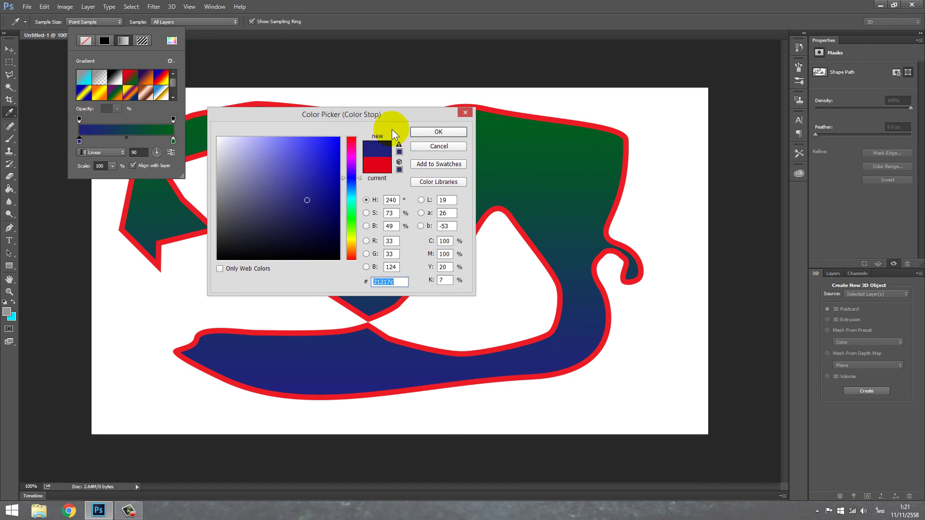
pyautogui.click(438, 131)
pyautogui.doubleClick(79, 139)
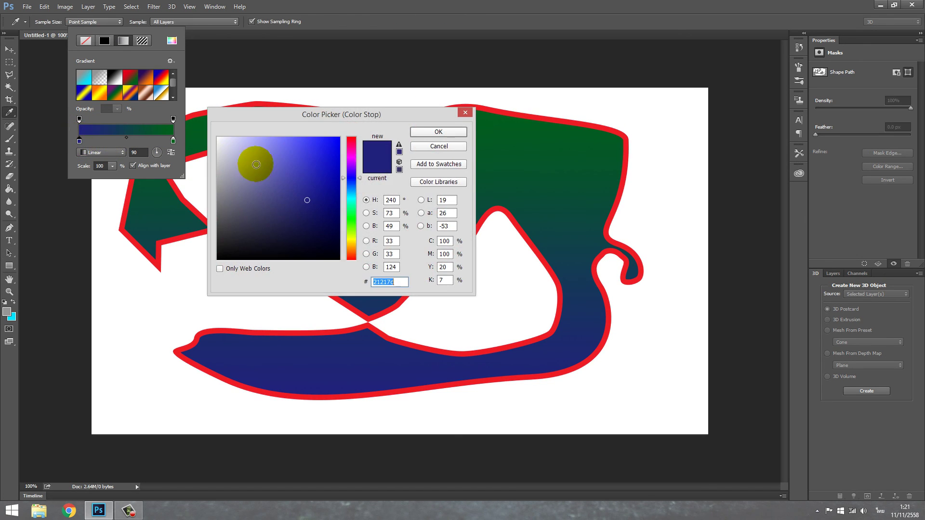
pyautogui.moveTo(256, 165); pyautogui.dragTo(320, 155)
pyautogui.click(439, 131)
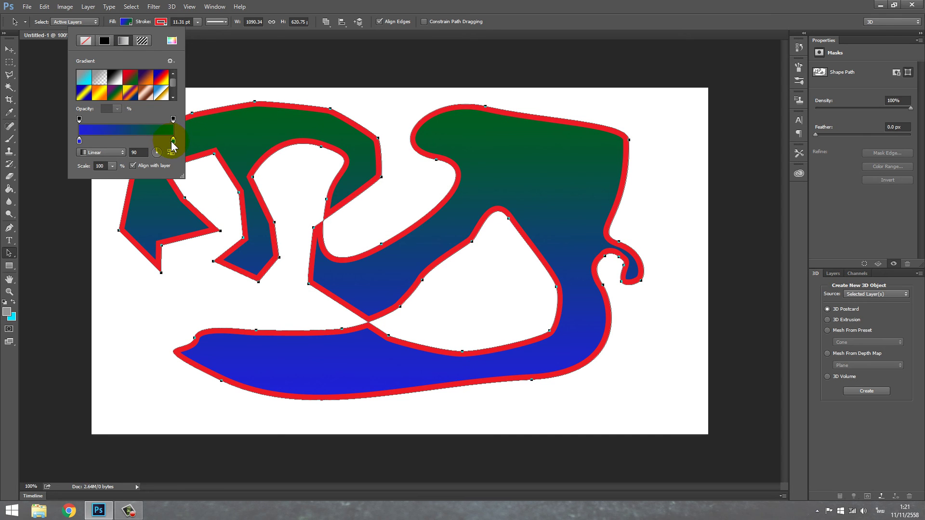
# Set the top gradient stop to bright green 00ff48 and check the opacity stop
pyautogui.doubleClick(173, 143)
pyautogui.click(338, 138)
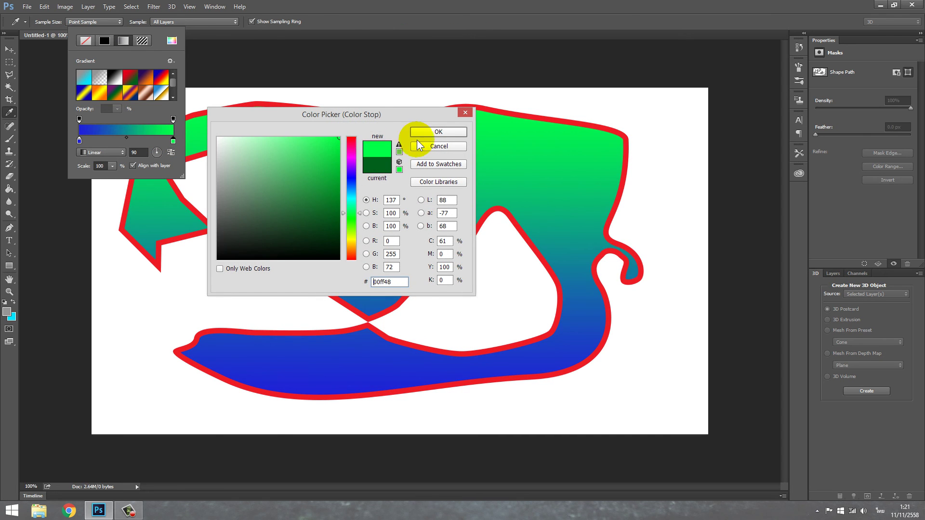
pyautogui.click(424, 132)
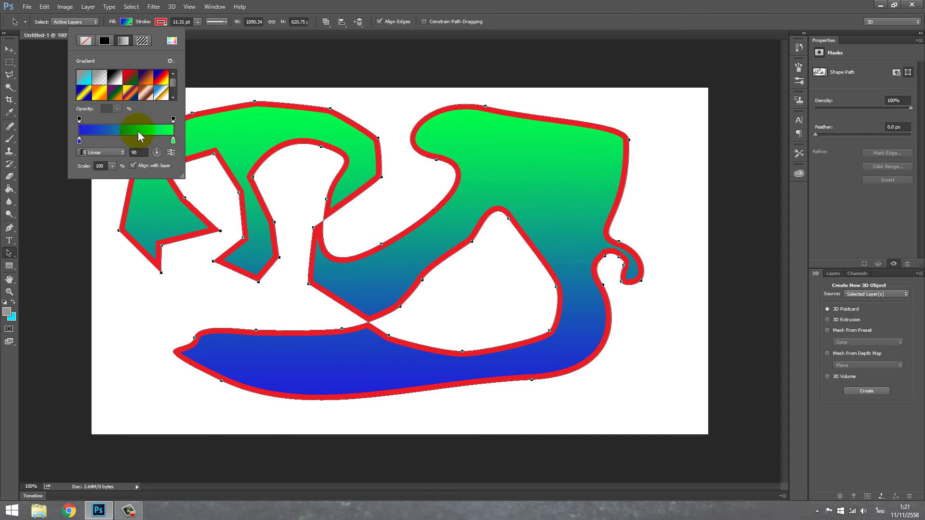
pyautogui.click(173, 119)
pyautogui.click(117, 109)
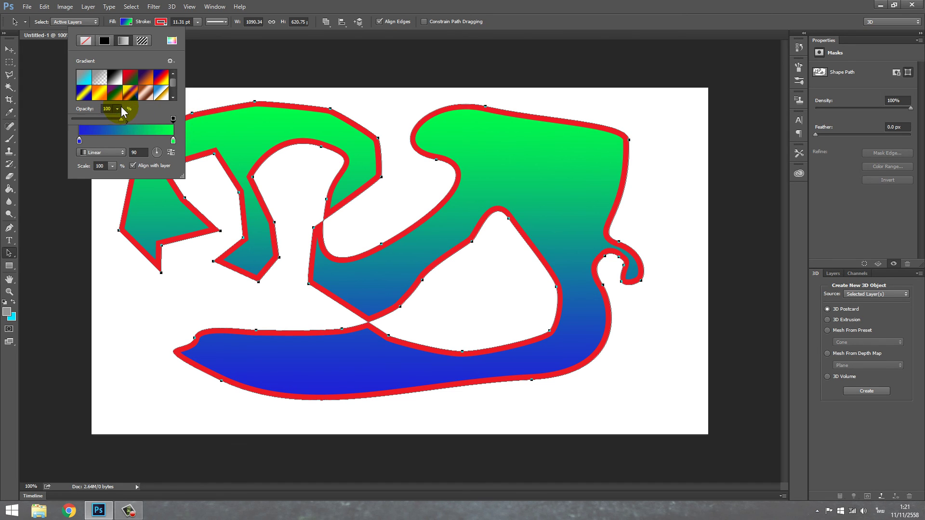
# Try several pattern fills and solid black, then set the shape's fill to No Color
pyautogui.click(142, 40)
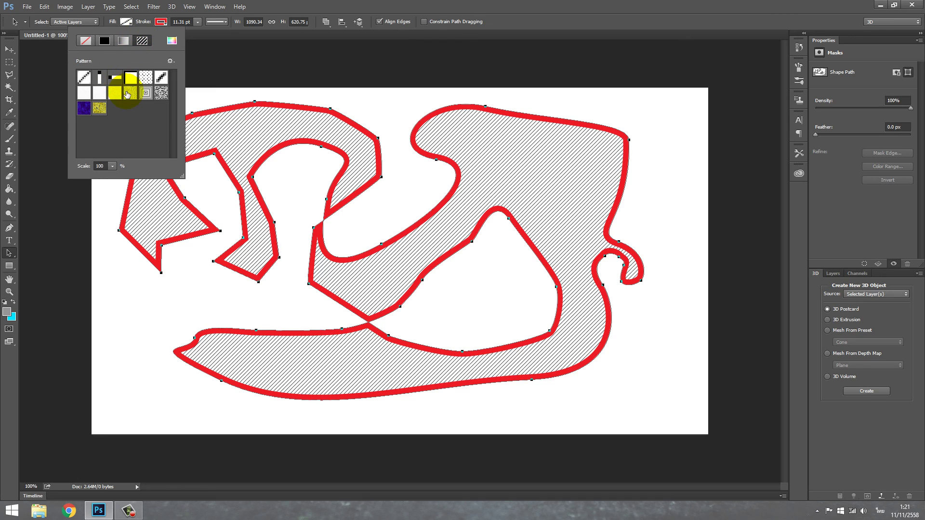
pyautogui.click(146, 78)
pyautogui.click(157, 93)
pyautogui.click(130, 77)
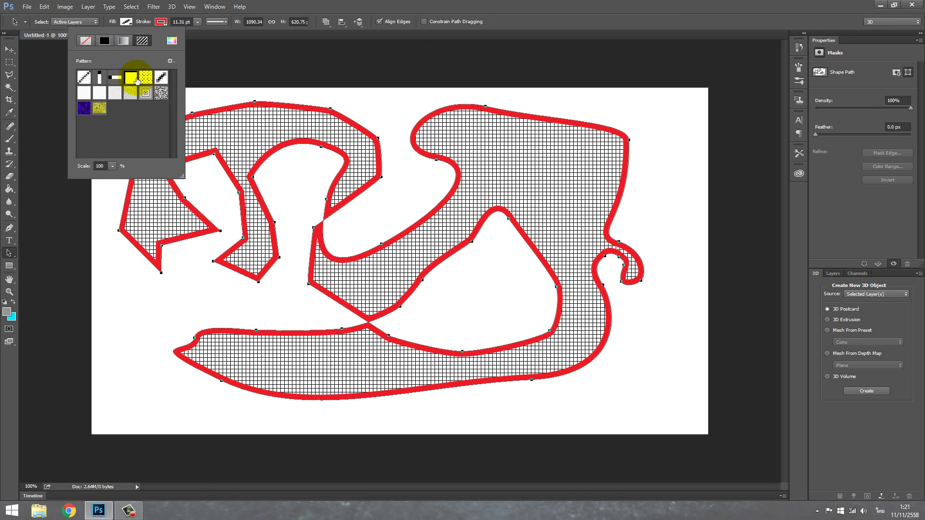
pyautogui.click(83, 77)
pyautogui.click(92, 93)
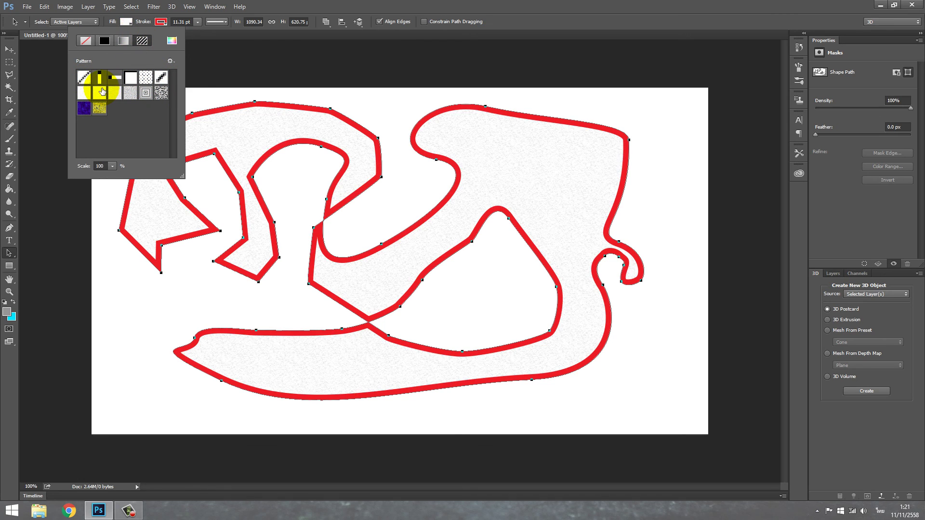
pyautogui.click(104, 41)
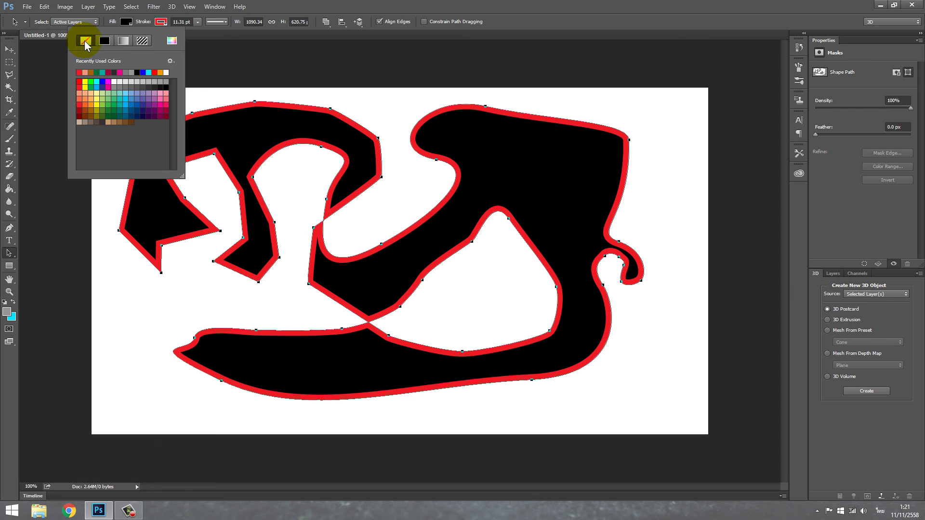
pyautogui.click(85, 40)
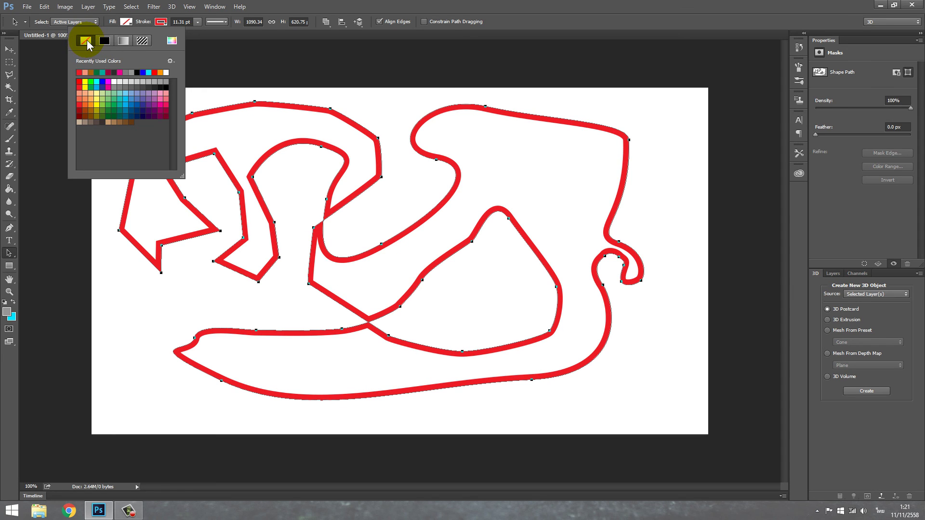
# Make the outline stroke 16.3 pt and, after trying several swatches, pinkish red
pyautogui.click(140, 23)
pyautogui.moveTo(140, 24); pyautogui.dragTo(150, 26)
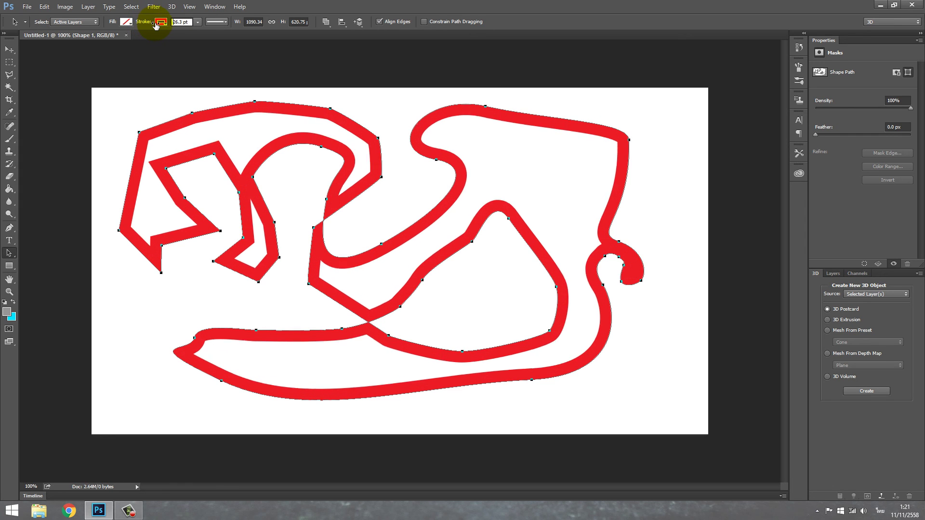
pyautogui.write('16.3')
pyautogui.click(161, 22)
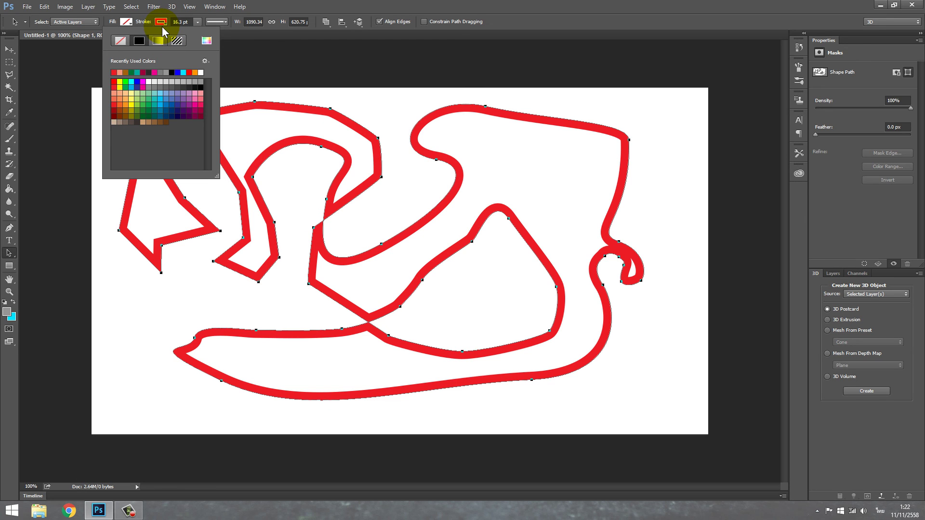
pyautogui.click(166, 94)
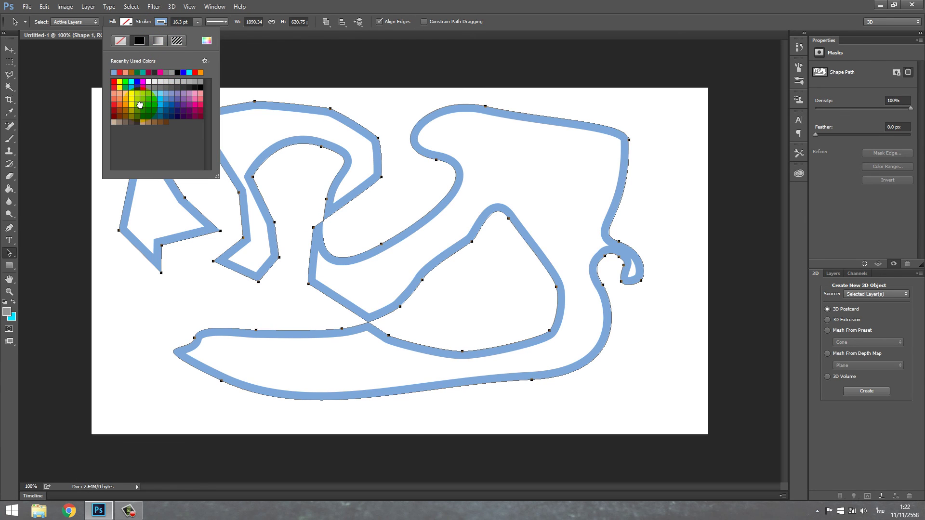
pyautogui.click(140, 105)
pyautogui.click(130, 121)
pyautogui.click(200, 88)
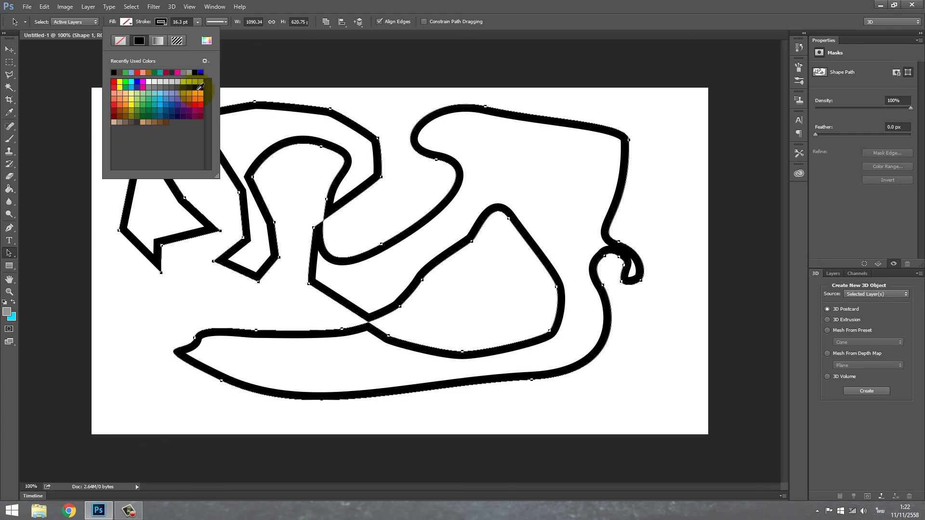
pyautogui.click(172, 99)
pyautogui.click(191, 99)
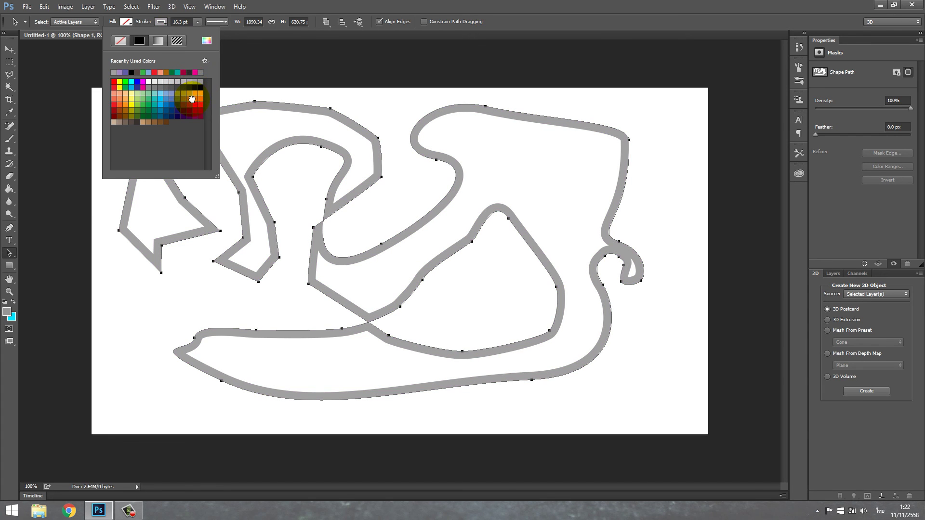
pyautogui.click(195, 99)
pyautogui.click(200, 105)
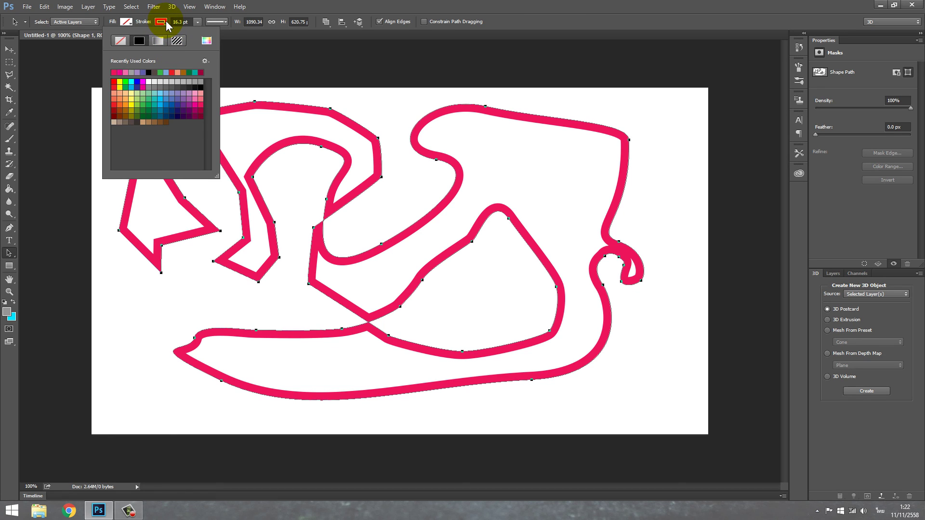
# Try several stroke widths, settle on 18 pt, then show the solid/dashed/dotted style list
pyautogui.click(198, 22)
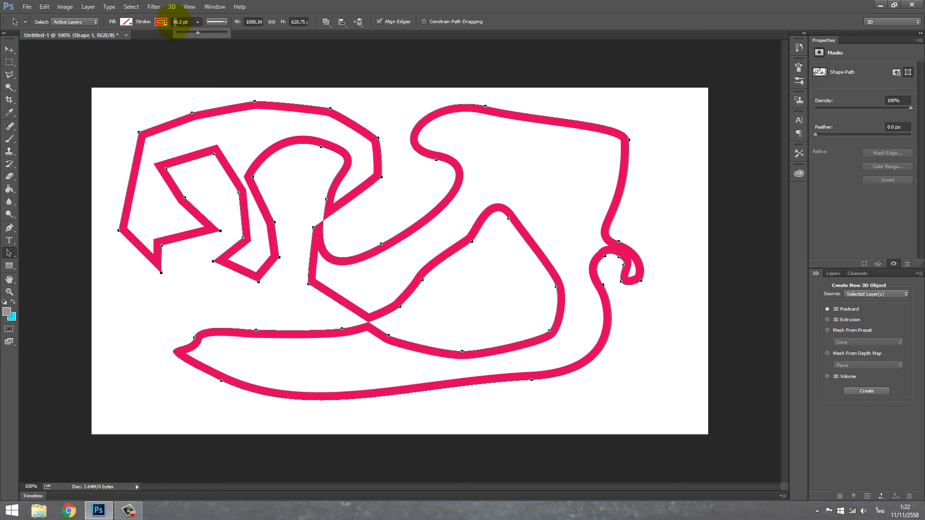
pyautogui.click(178, 22)
pyautogui.doubleClick(185, 22)
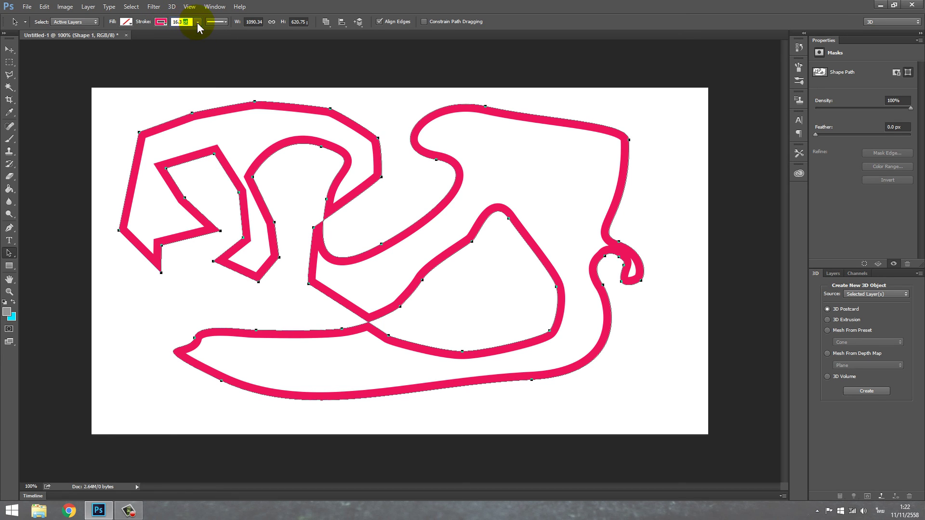
pyautogui.click(198, 22)
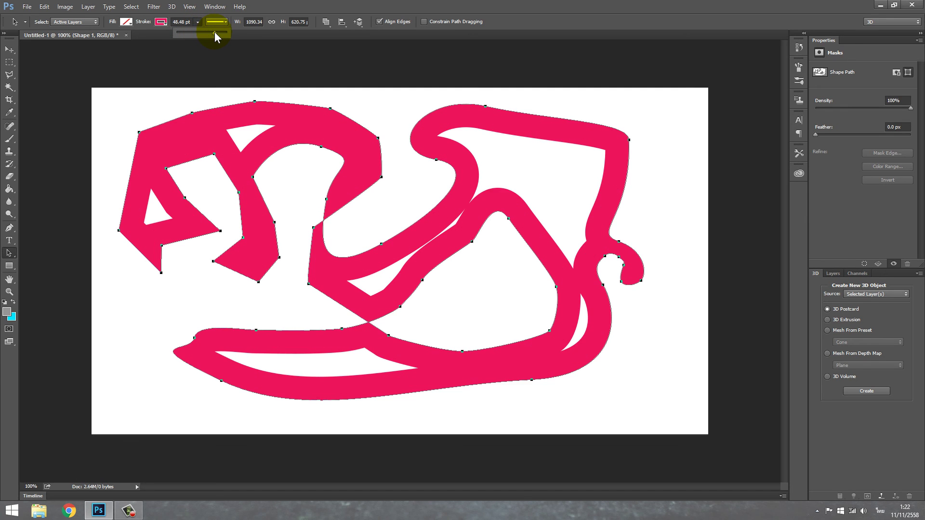
pyautogui.moveTo(215, 31)
pyautogui.mouseDown()
pyautogui.moveTo(183, 37)
pyautogui.moveTo(195, 33)
pyautogui.mouseUp()
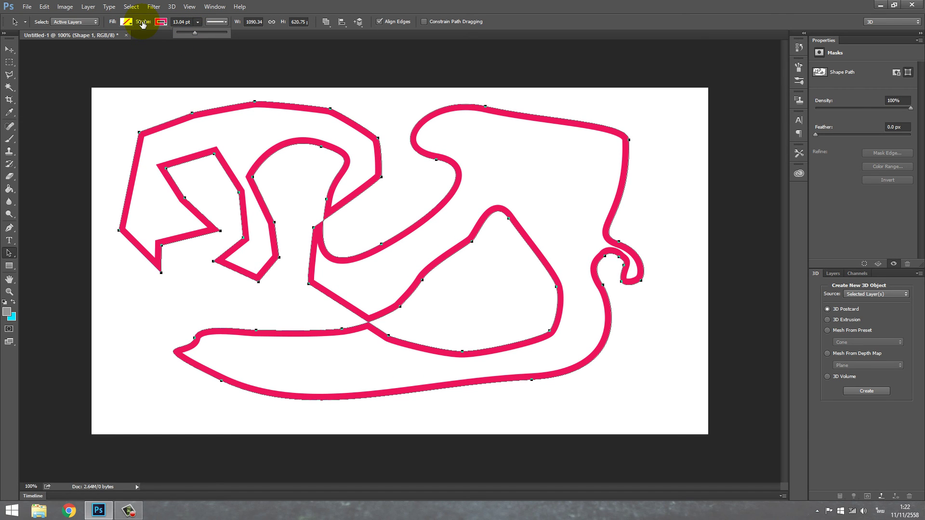
pyautogui.moveTo(143, 25); pyautogui.dragTo(126, 26)
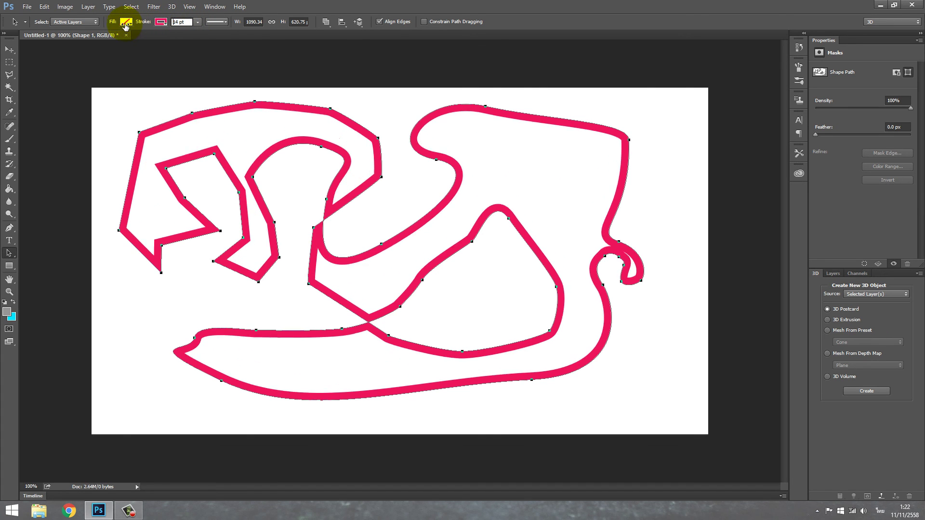
pyautogui.press('Up')
pyautogui.press('Up')
pyautogui.press('Up')
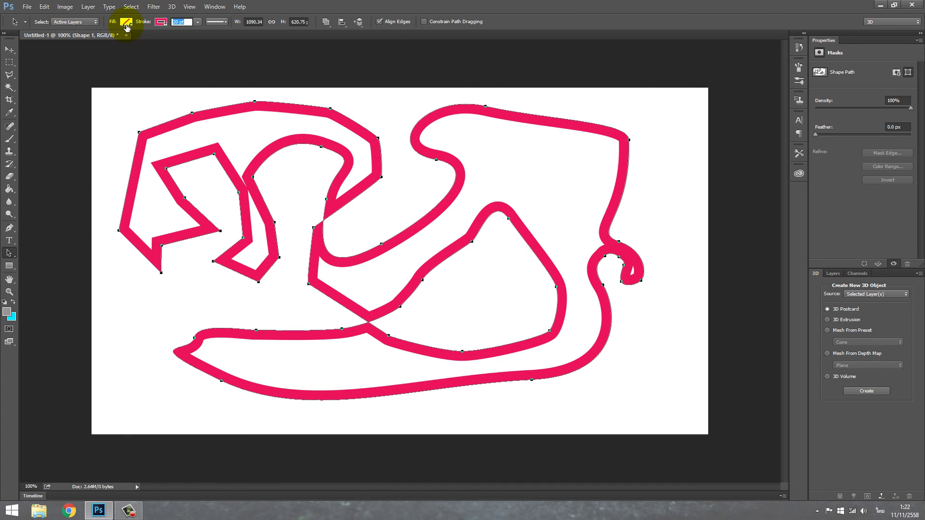
pyautogui.press('Down')
pyautogui.press('Down')
pyautogui.press('Return')
pyautogui.click(212, 23)
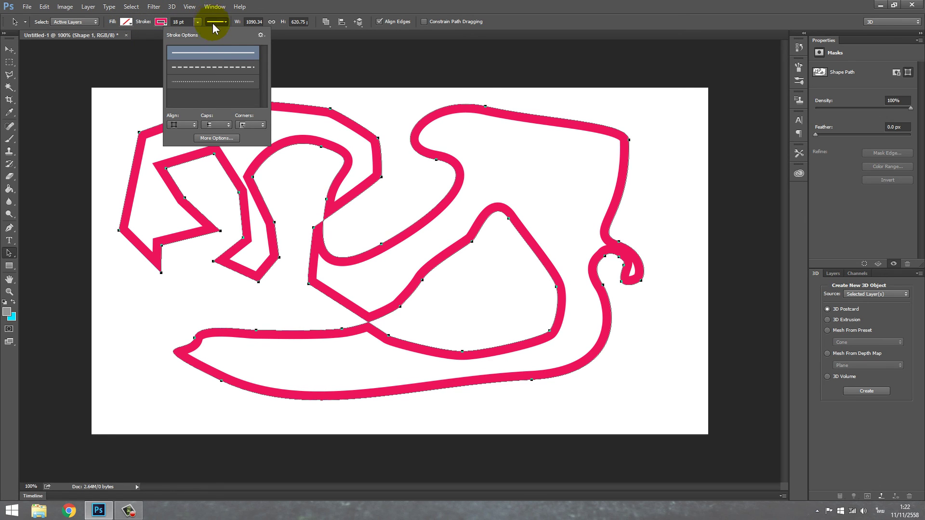
# Try a dashed stroke on the track outline, then return it to solid and centred
pyautogui.click(186, 67)
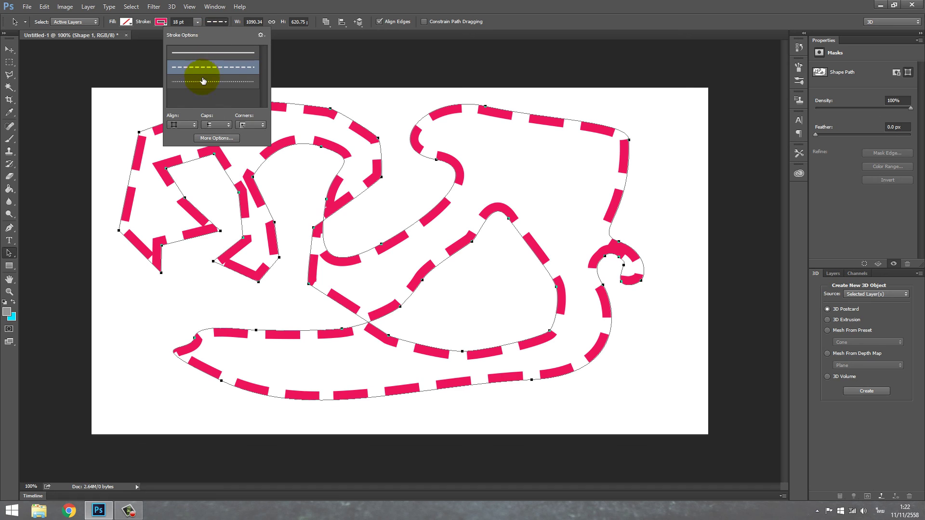
pyautogui.click(206, 56)
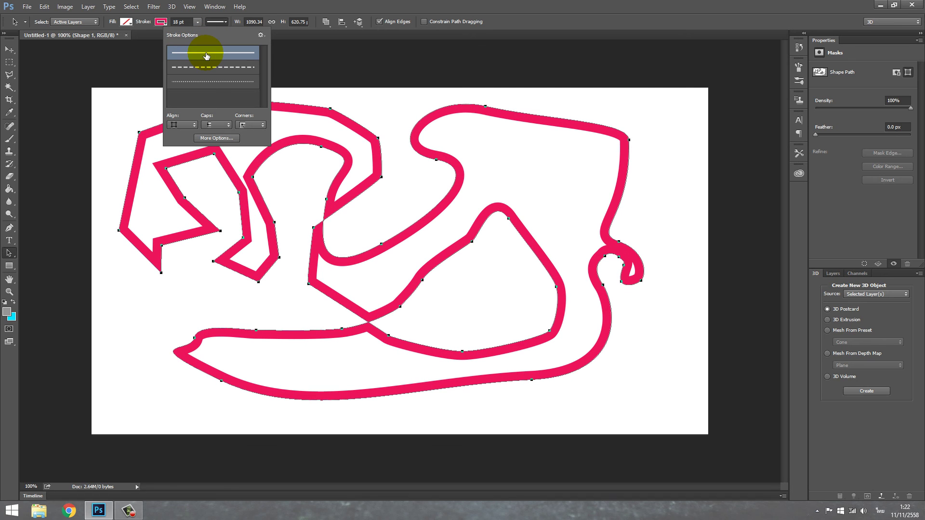
pyautogui.click(174, 126)
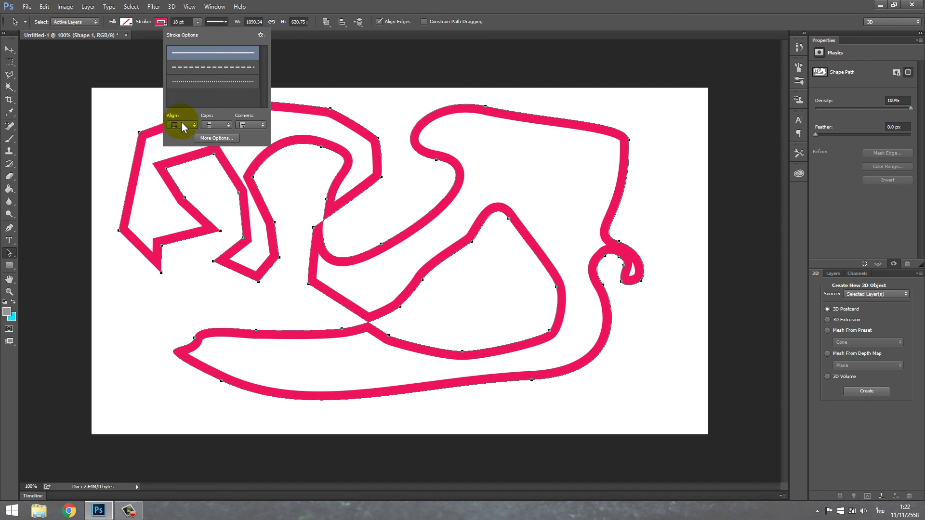
pyautogui.click(183, 137)
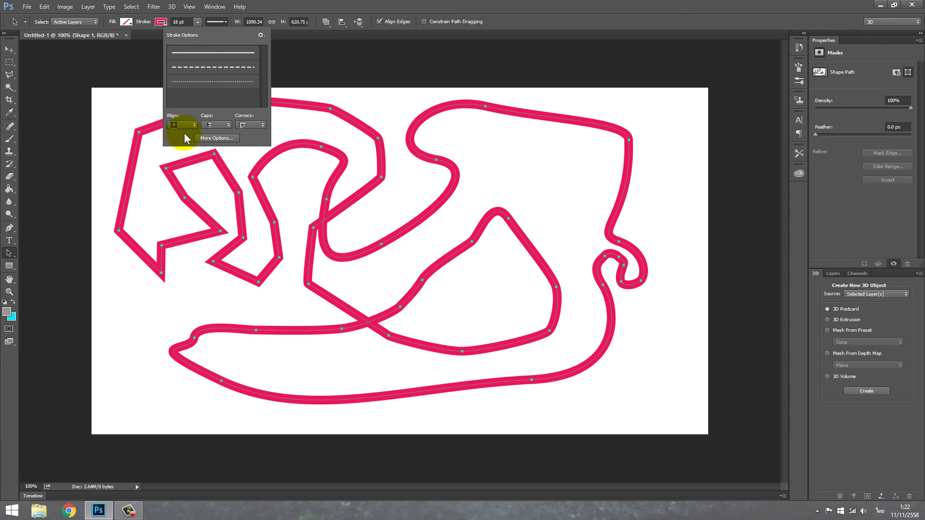
# Test outside and inside stroke alignment, then keep the stroke centred on the path
pyautogui.click(182, 125)
pyautogui.click(183, 149)
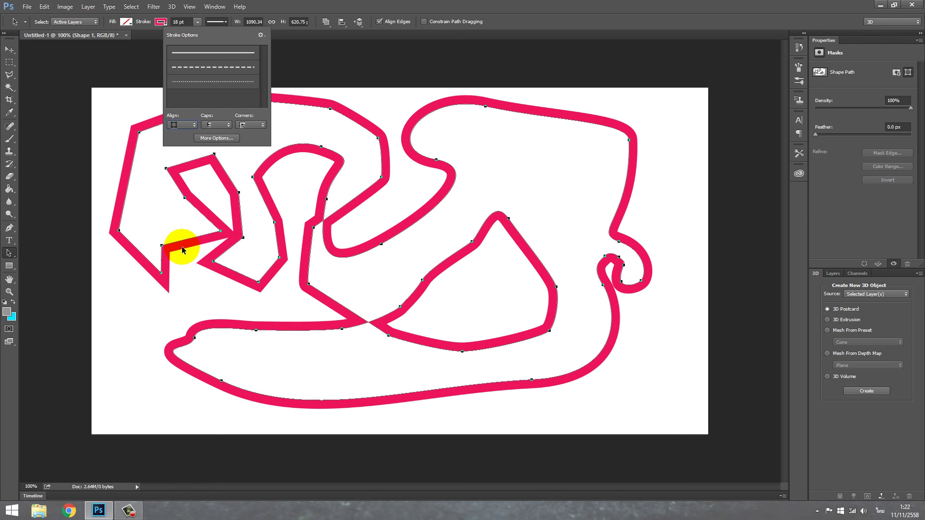
pyautogui.click(183, 124)
pyautogui.click(181, 133)
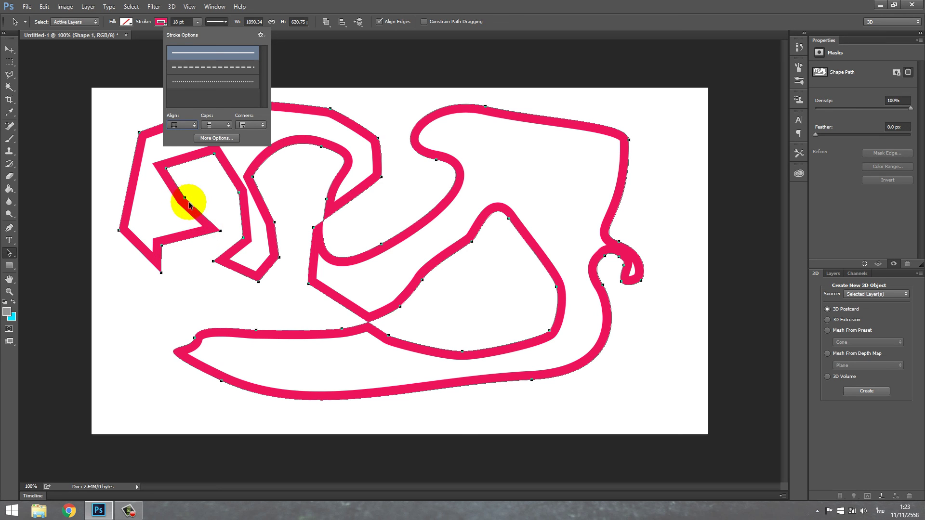
pyautogui.click(182, 124)
pyautogui.click(181, 142)
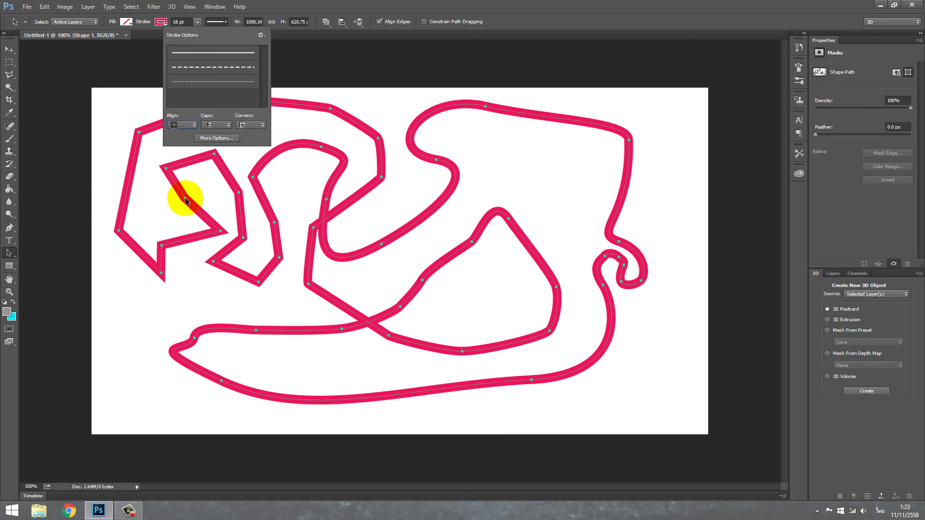
pyautogui.click(181, 125)
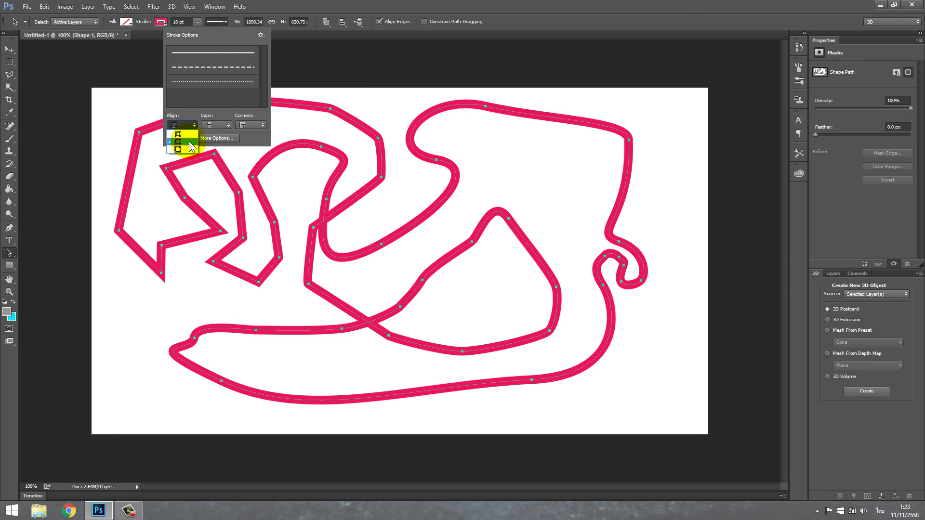
pyautogui.click(188, 141)
# Give the track outline's stroke round end caps
pyautogui.click(216, 126)
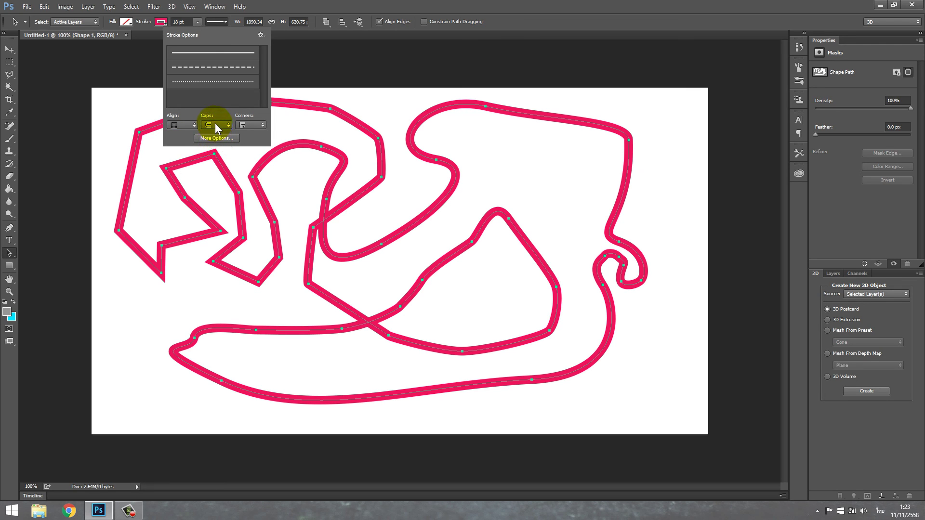
pyautogui.click(215, 125)
pyautogui.click(217, 127)
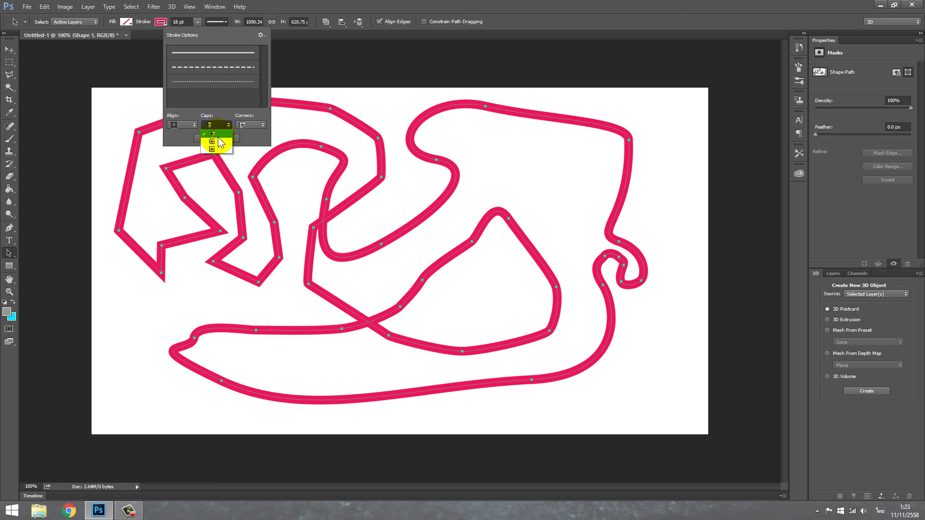
pyautogui.click(216, 134)
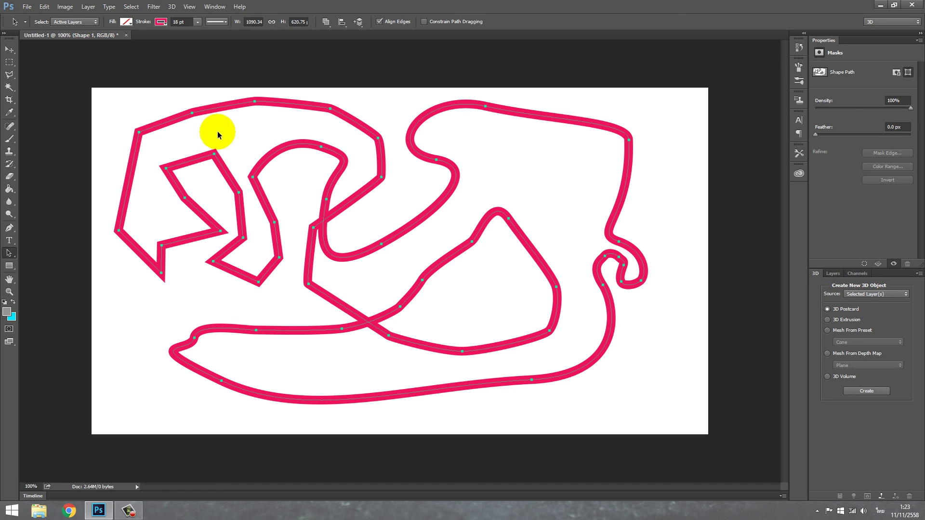
pyautogui.click(216, 21)
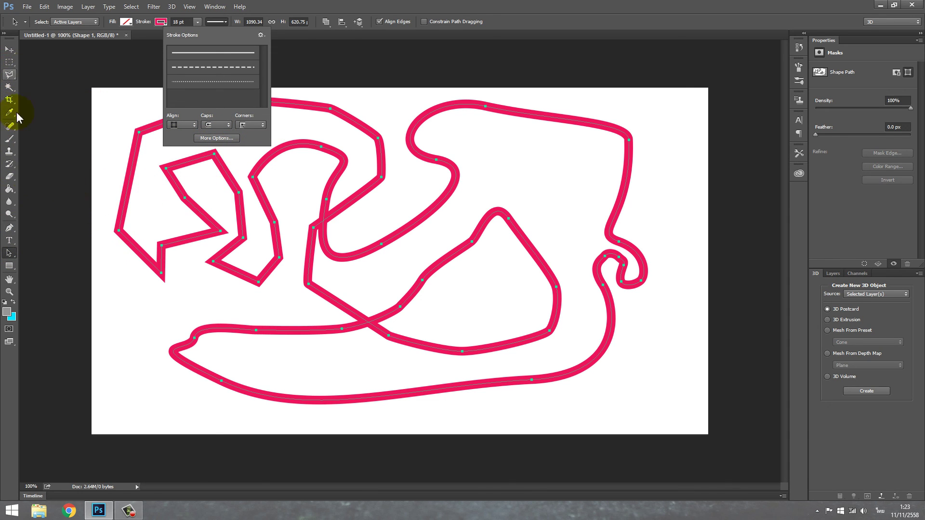
# Draw a short two-point pen line beside the track's lower left
pyautogui.click(9, 228)
pyautogui.click(169, 299)
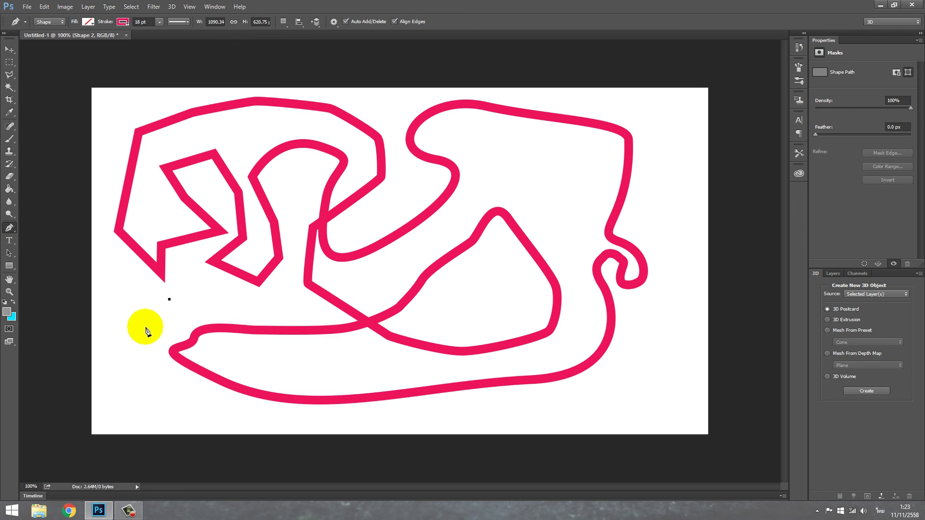
pyautogui.click(141, 330)
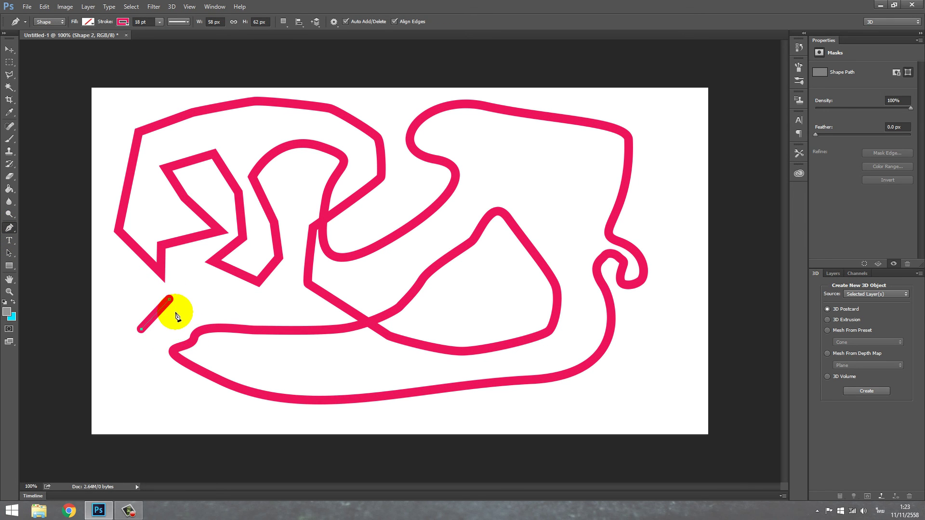
# Try square end caps on the new line, revert to flat ends, and show History
pyautogui.click(175, 24)
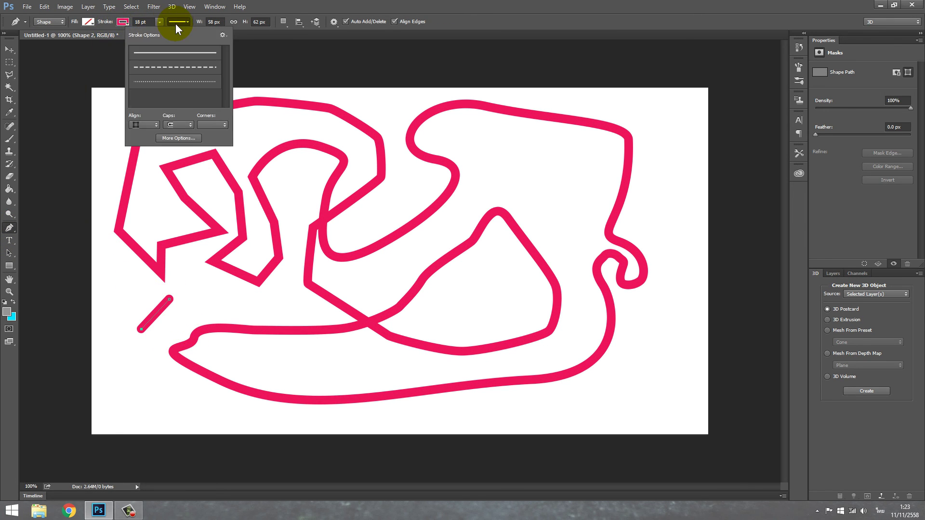
pyautogui.click(177, 125)
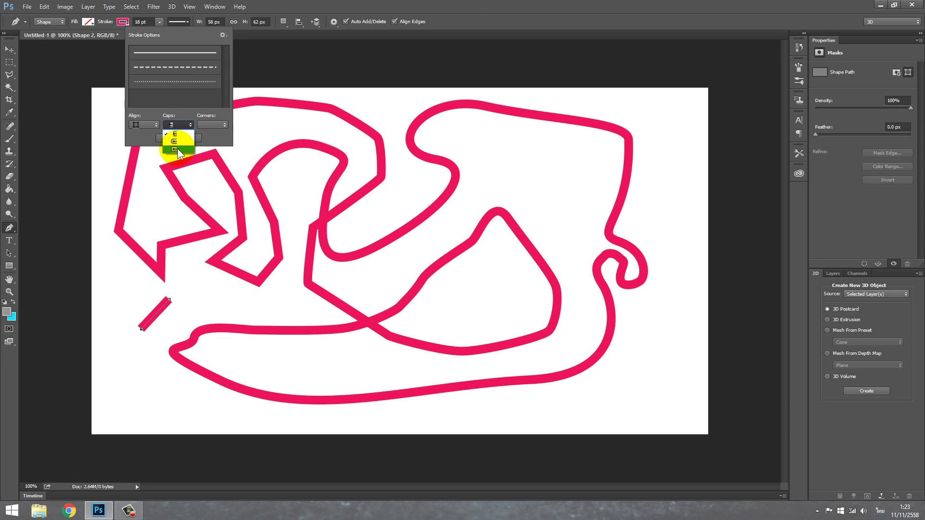
pyautogui.click(177, 149)
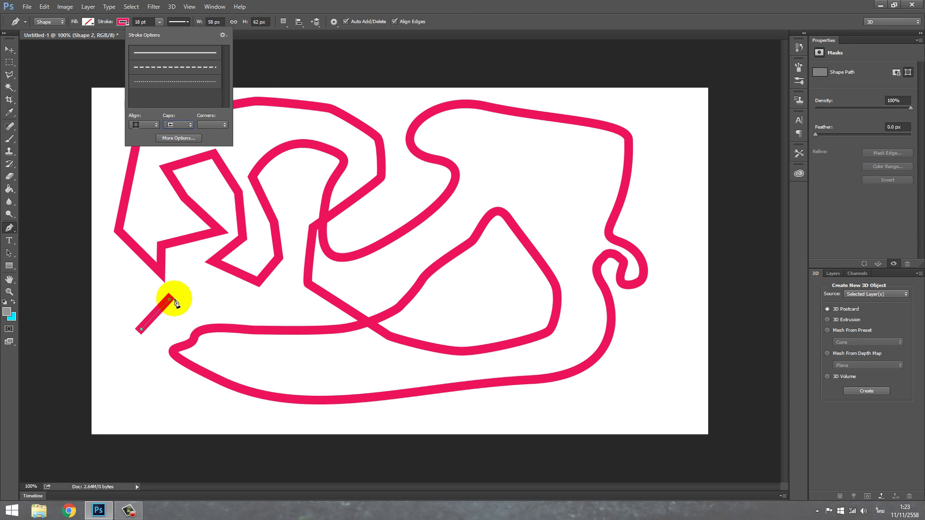
pyautogui.click(177, 124)
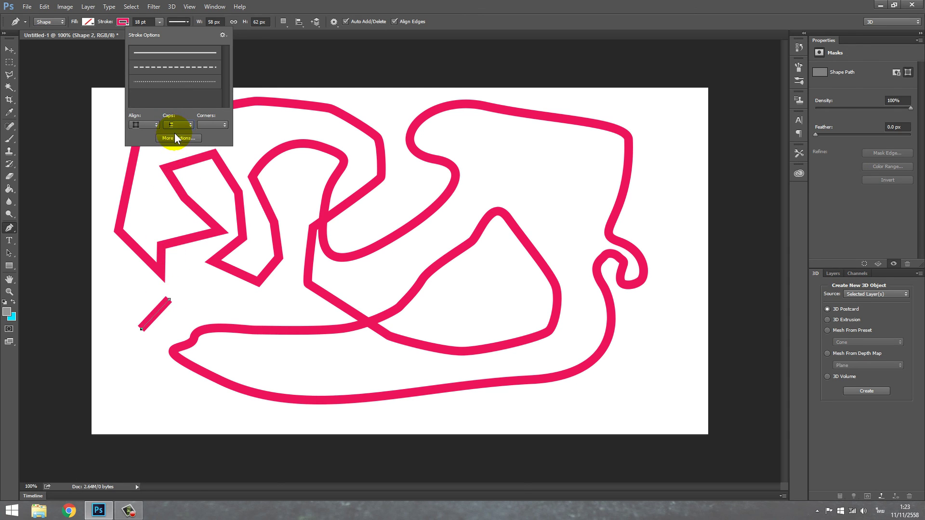
pyautogui.click(215, 126)
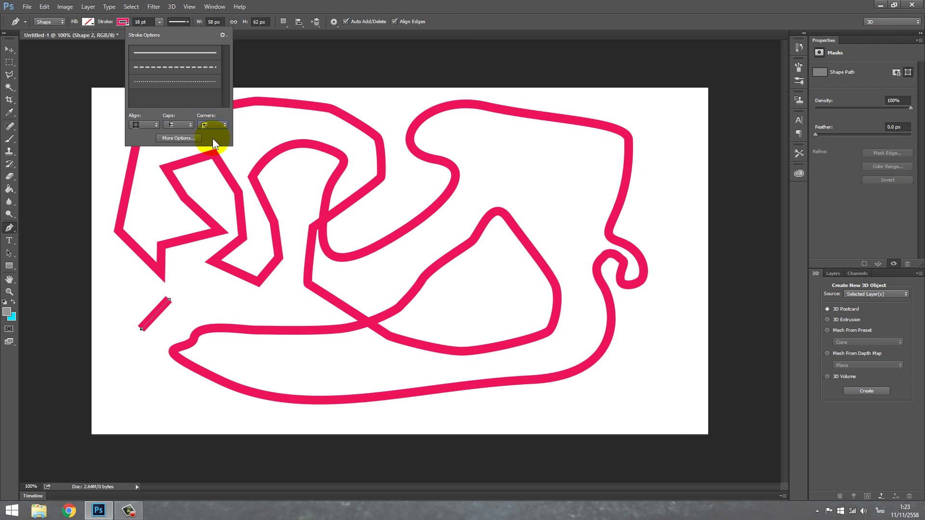
pyautogui.click(211, 127)
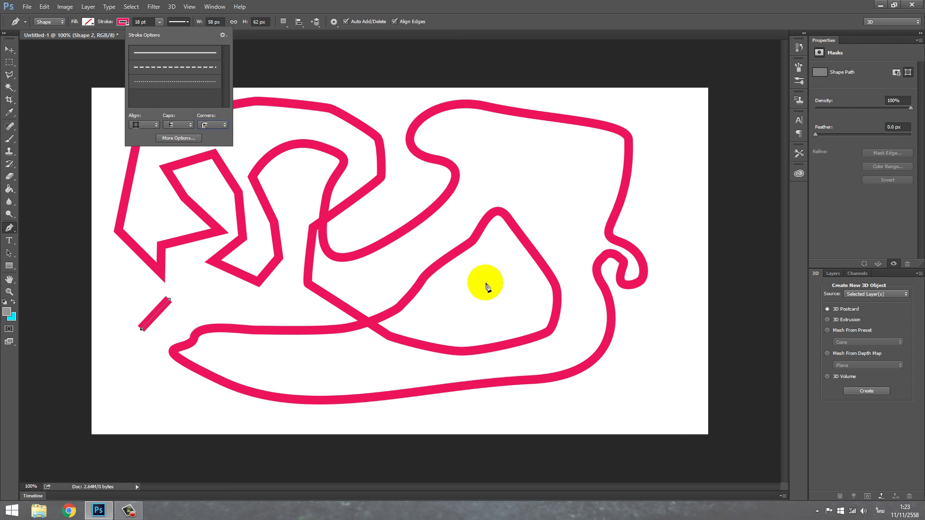
pyautogui.click(799, 47)
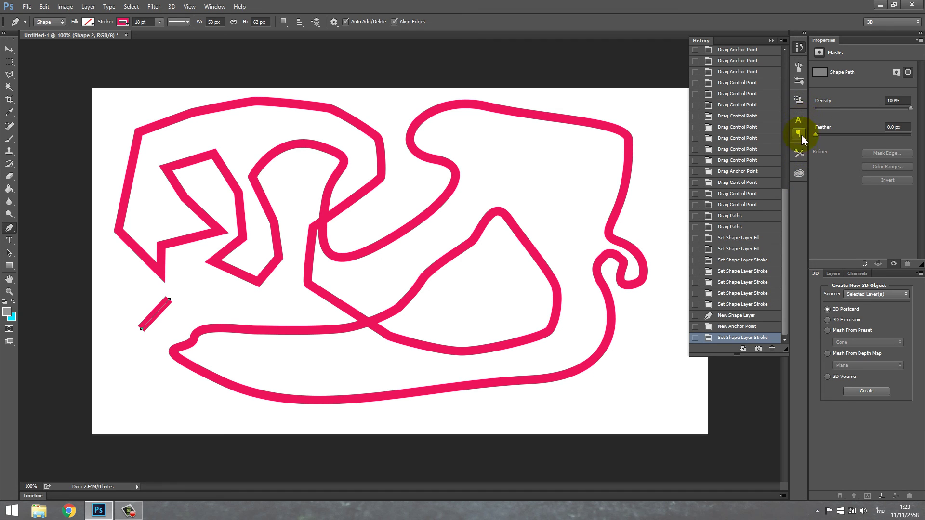
# Select the Shape 1 track layer, apply a different stroke corner join, and dismiss the pen error
pyautogui.click(834, 273)
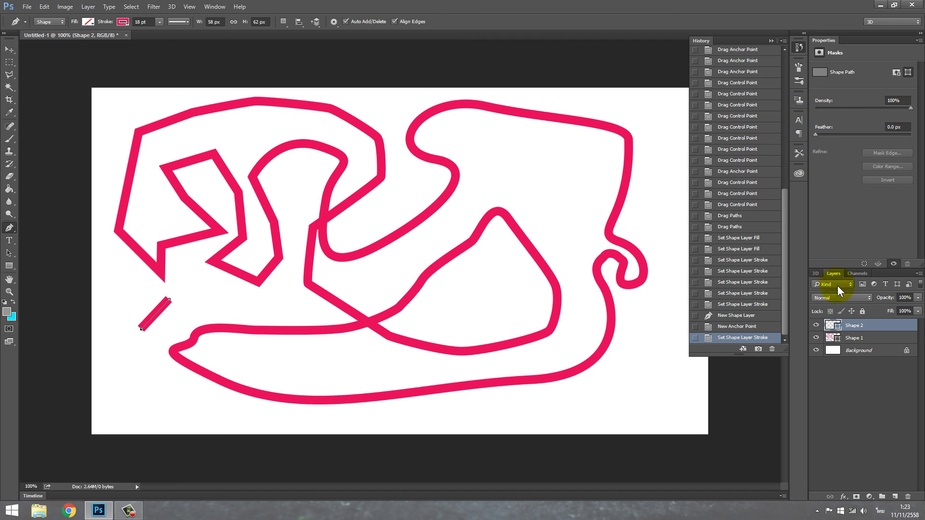
pyautogui.click(857, 338)
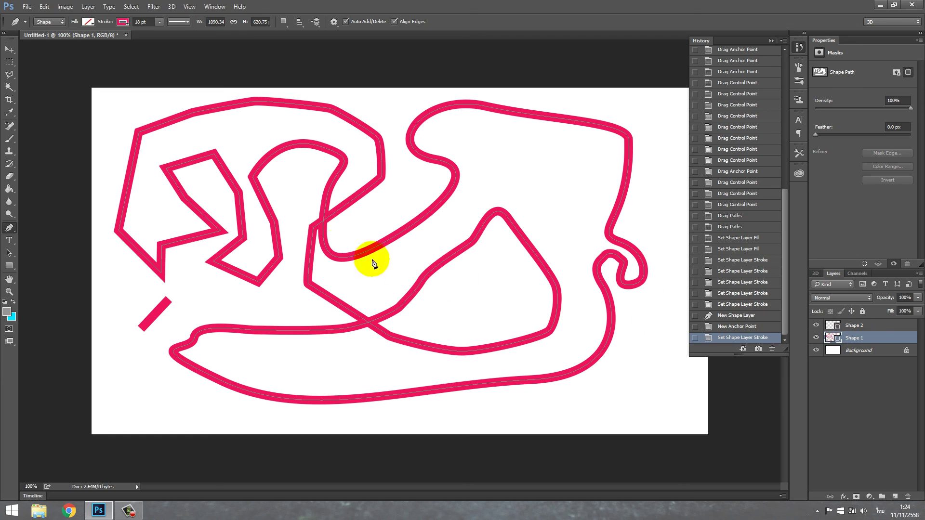
pyautogui.click(180, 22)
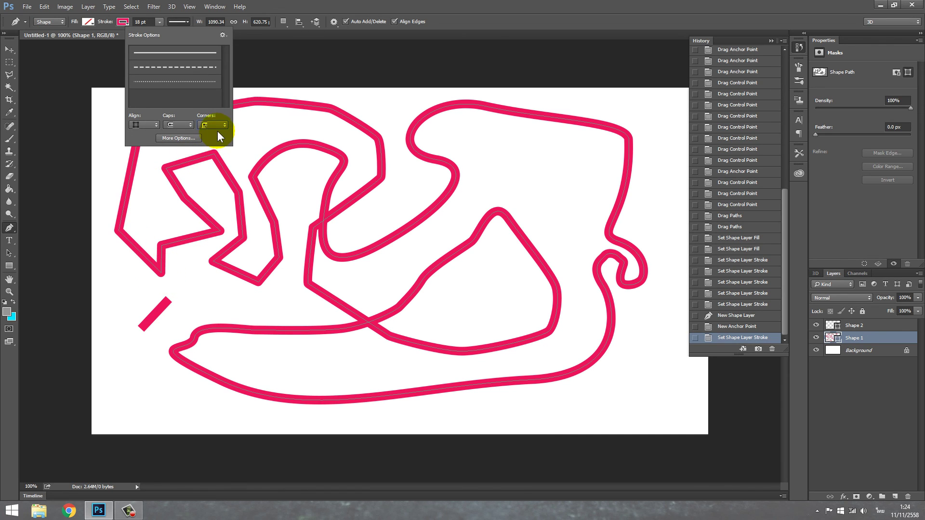
pyautogui.click(210, 151)
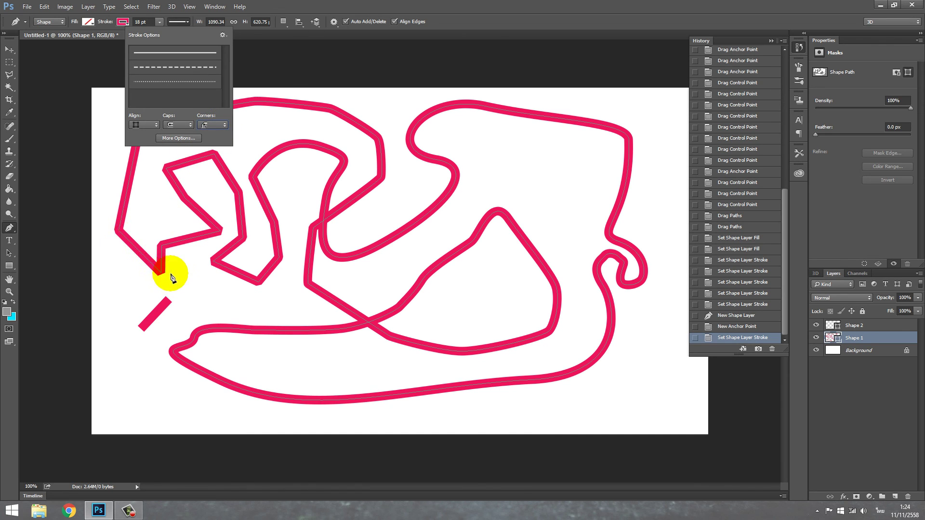
pyautogui.click(209, 135)
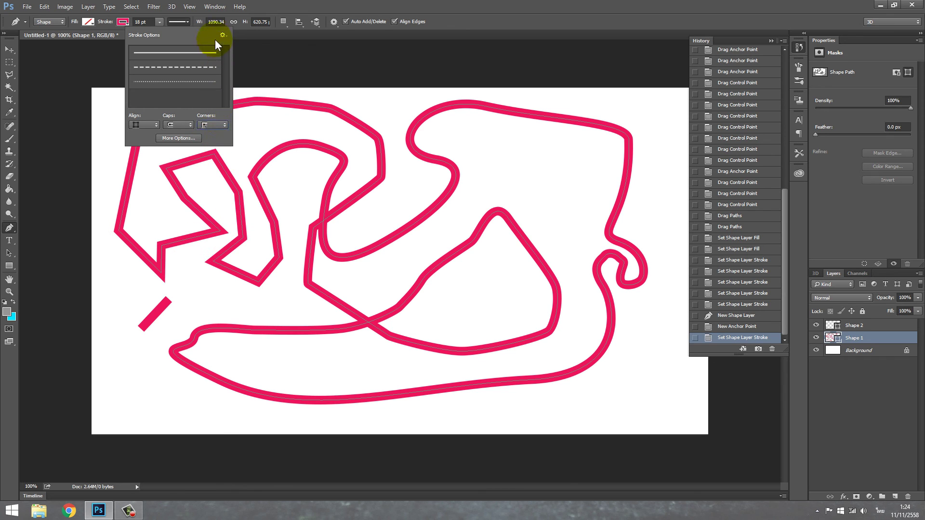
pyautogui.click(267, 110)
pyautogui.click(455, 191)
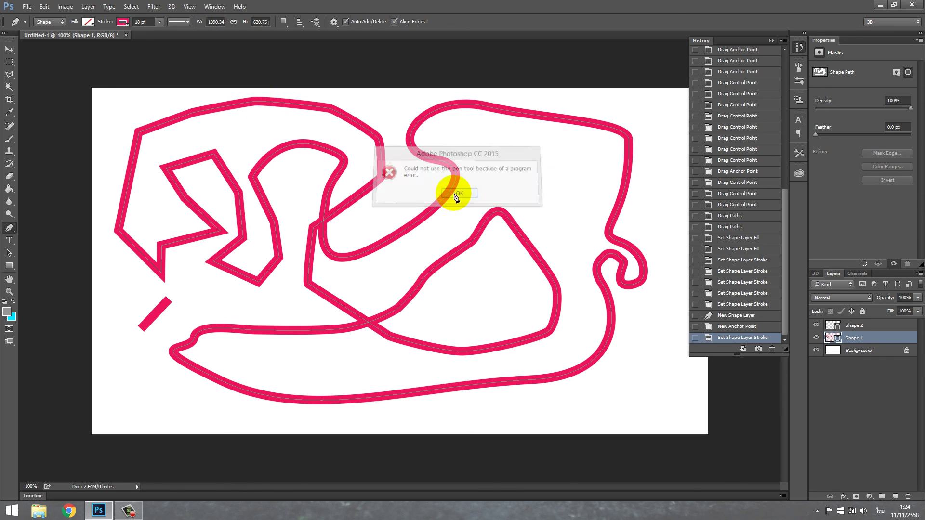